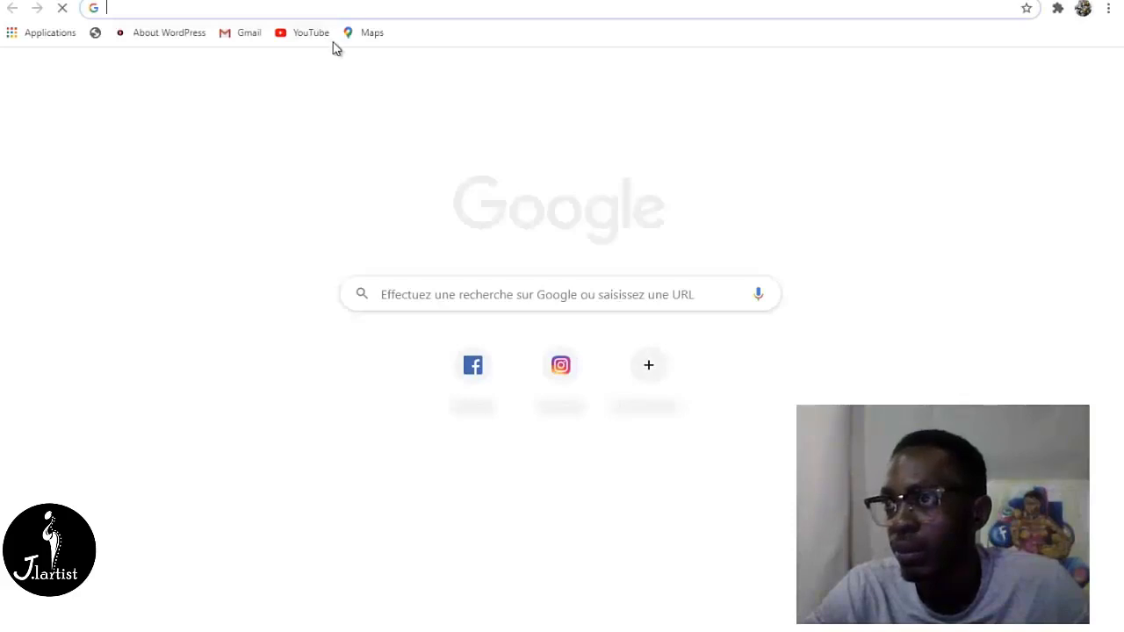
- Search Google for "pilote tablette veikka30" and open the download page result on the VEIKK website
click(352, 11)
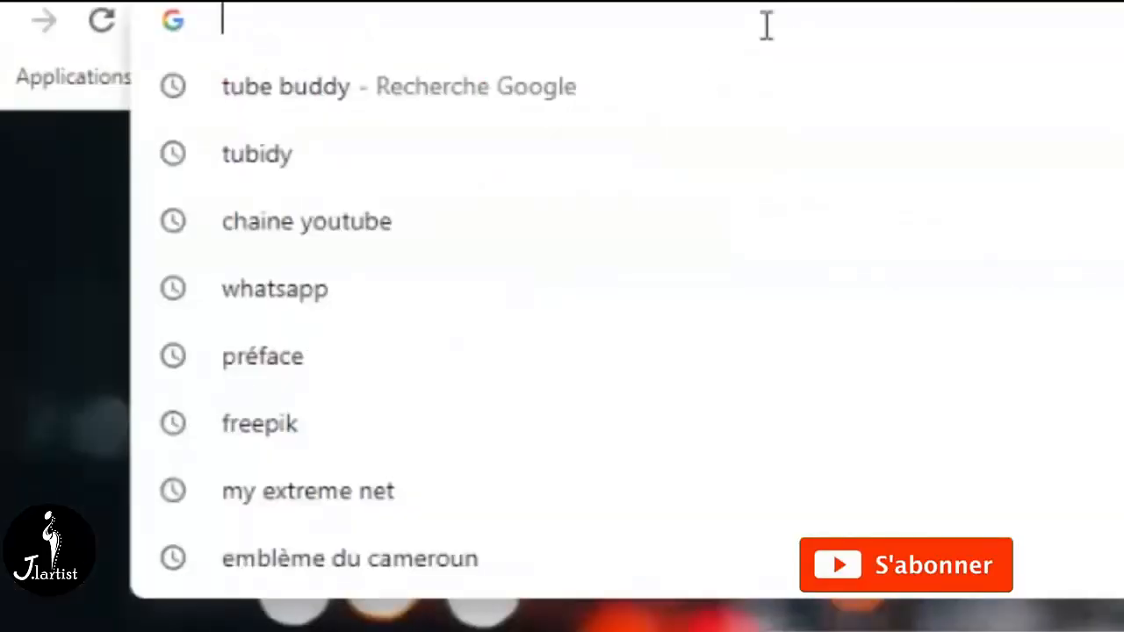
text(pilo)
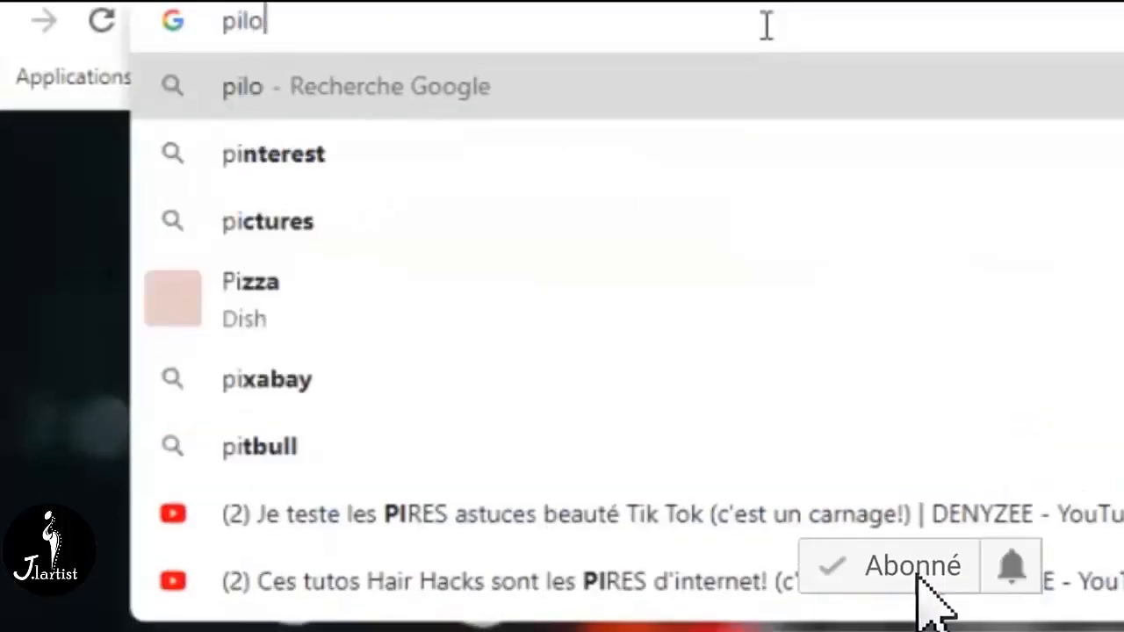
text(te ta)
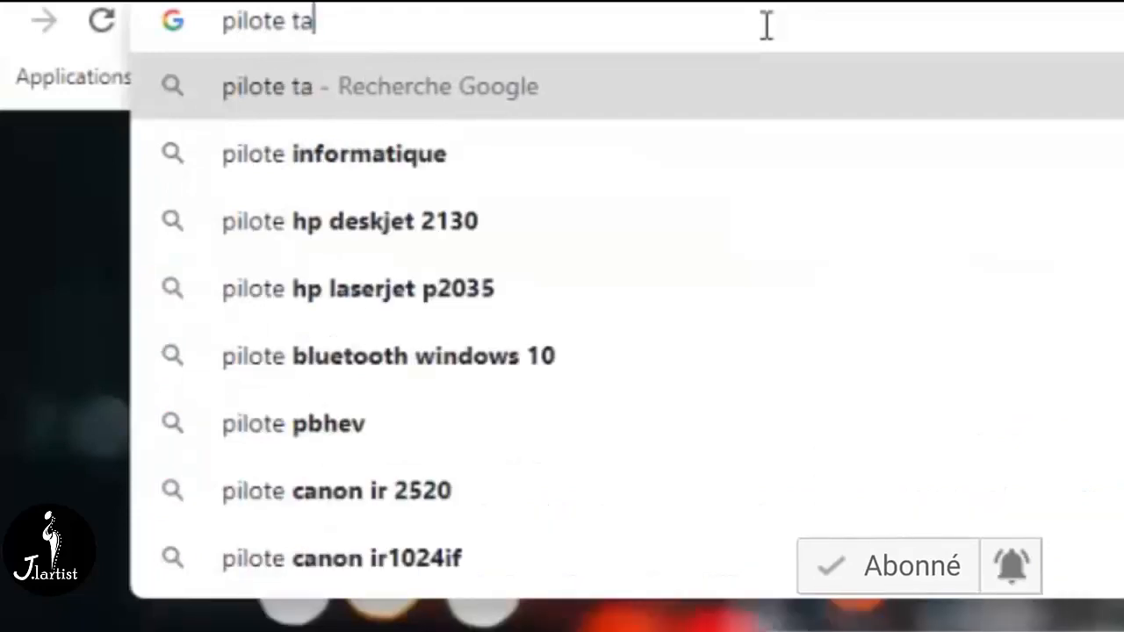
text(blette)
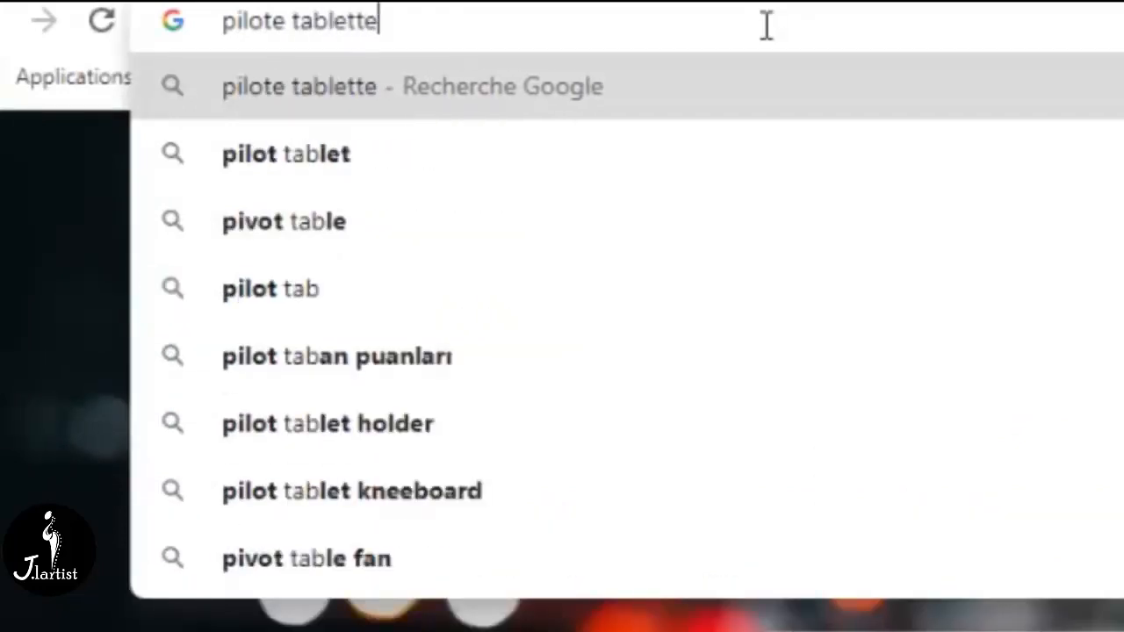
text( v)
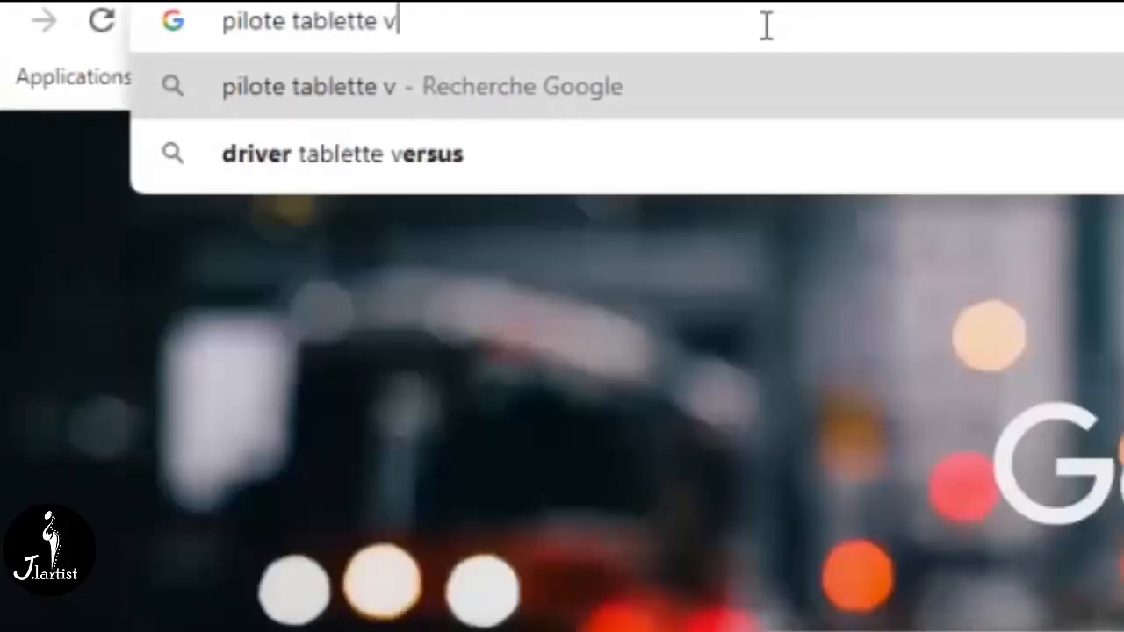
text(eikk)
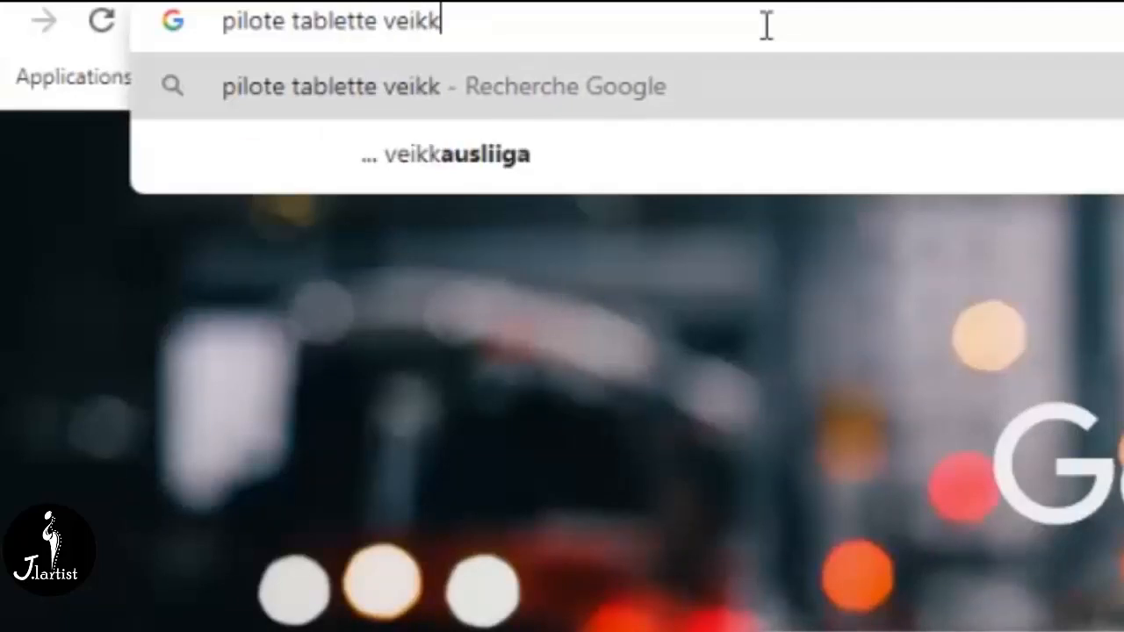
text(a3)
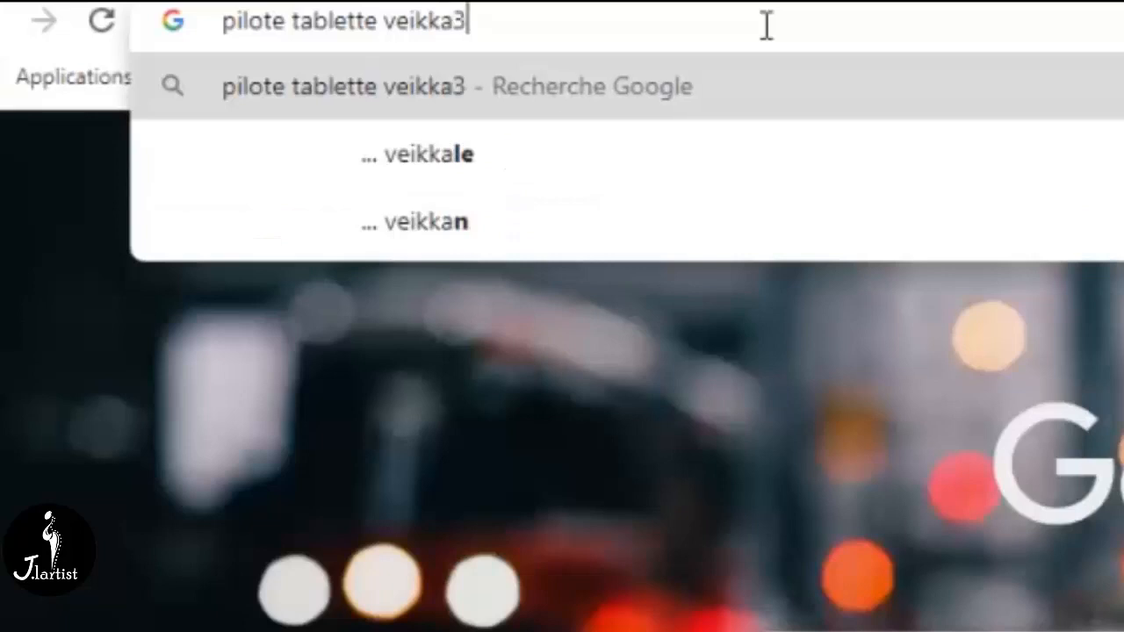
text(0)
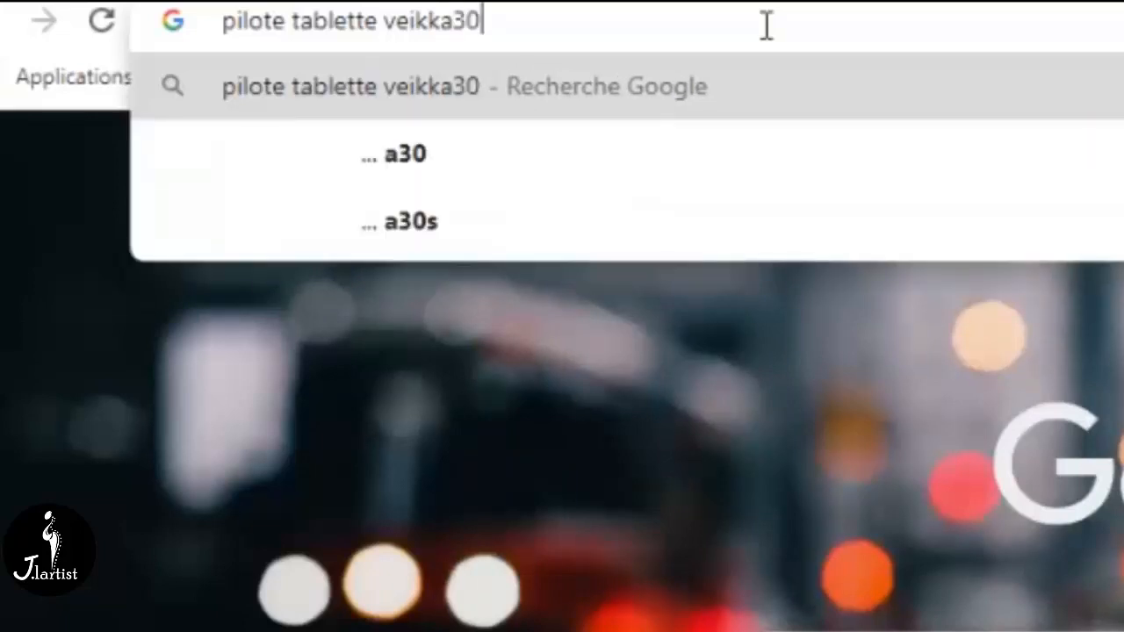
key(Return)
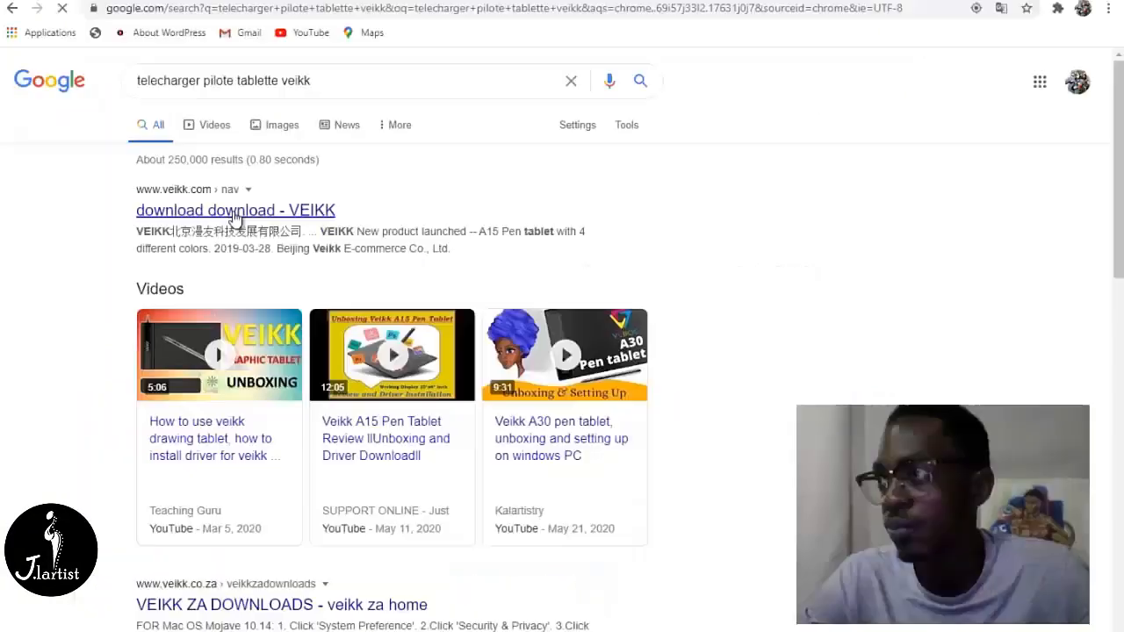
click(236, 250)
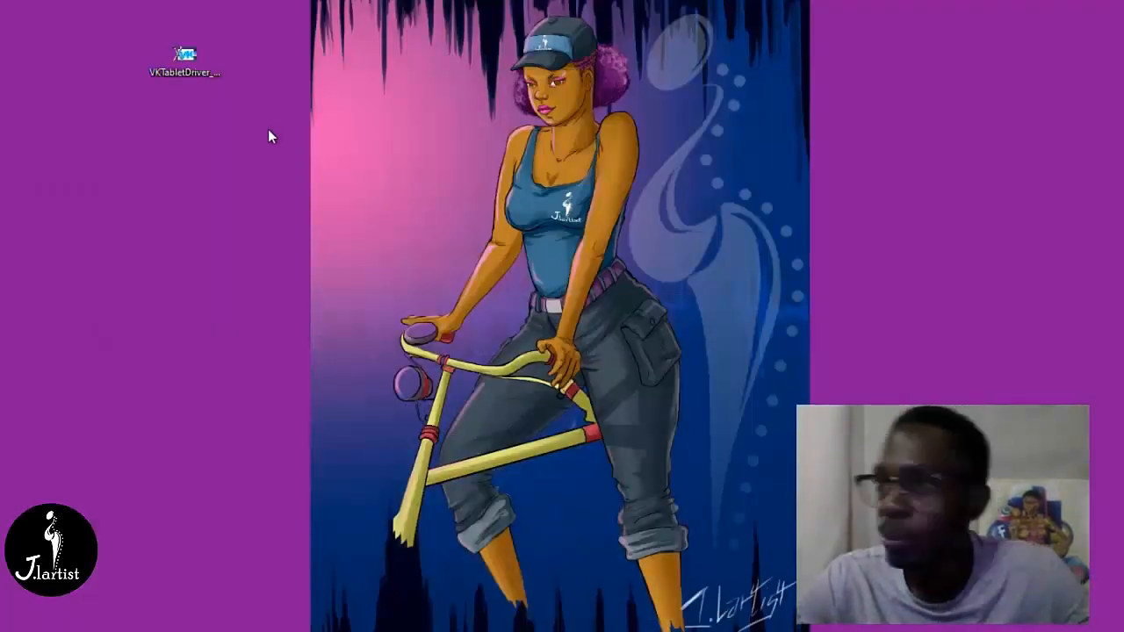
- Run the VKTabletDriver installer, install the driver in C:\Program Files\VKTablet, ignoring the open-applications error, and complete the setup
drag(179, 48, 166, 126)
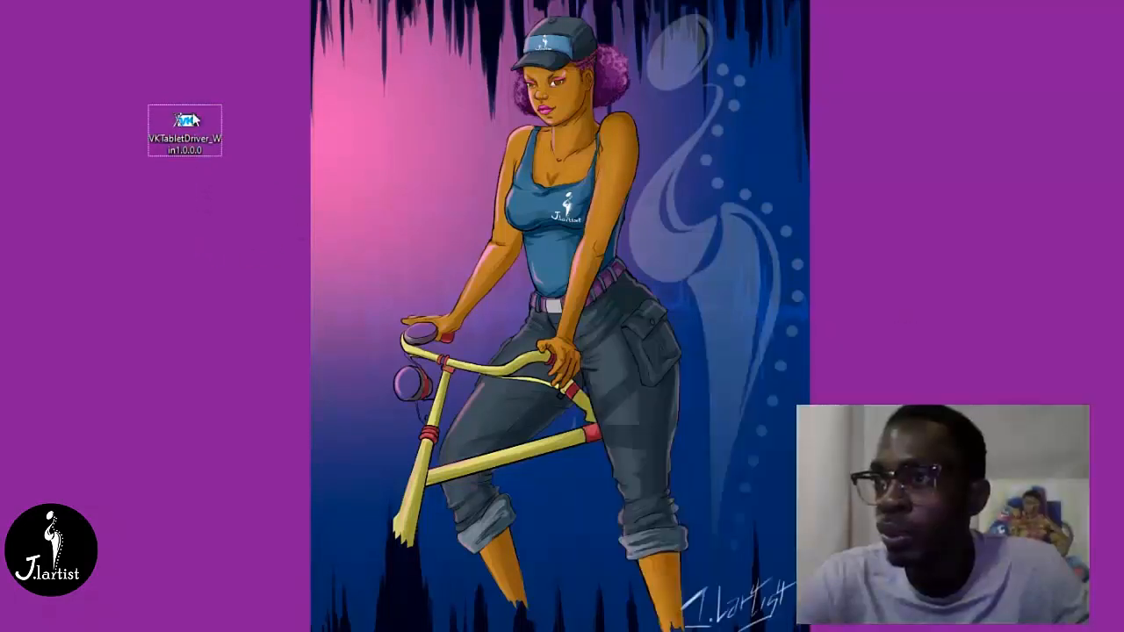
double_click(186, 134)
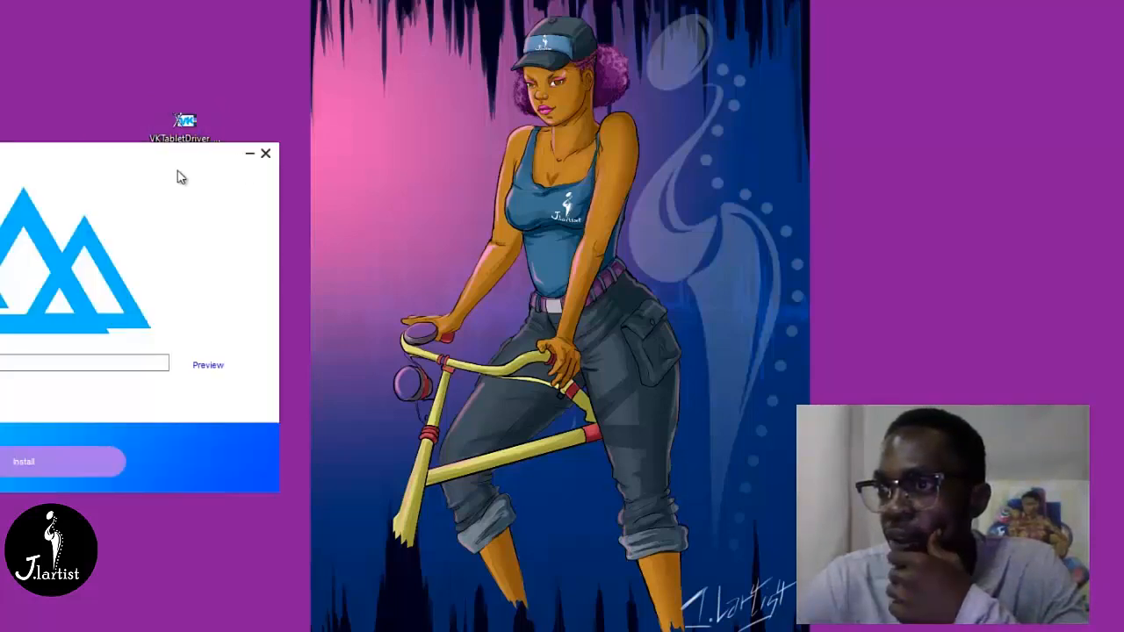
drag(143, 172, 595, 246)
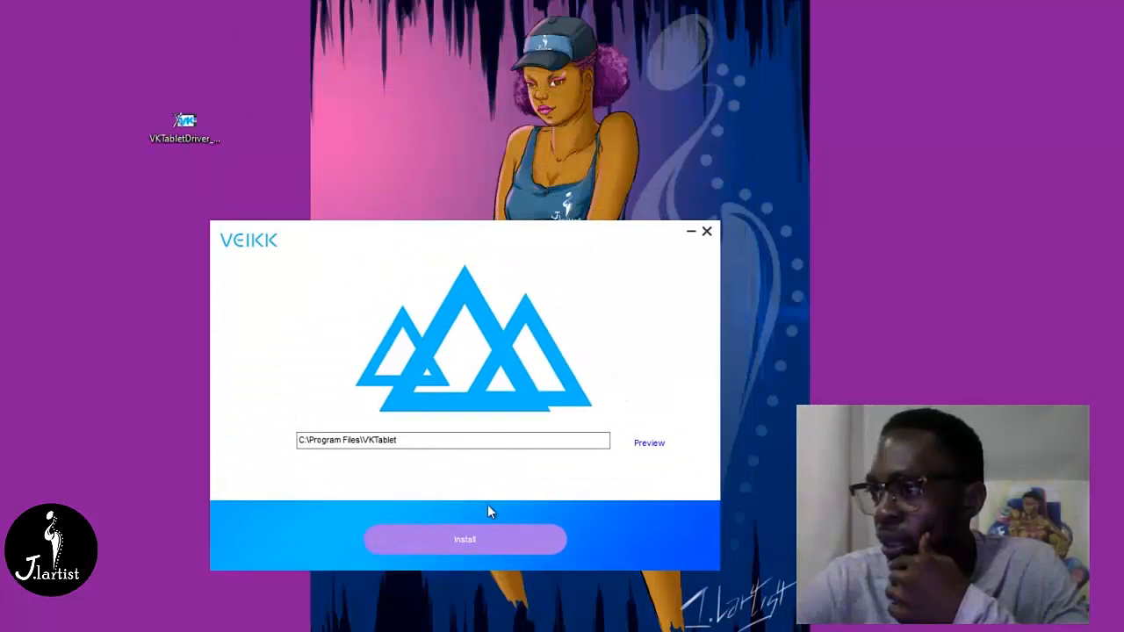
click(491, 531)
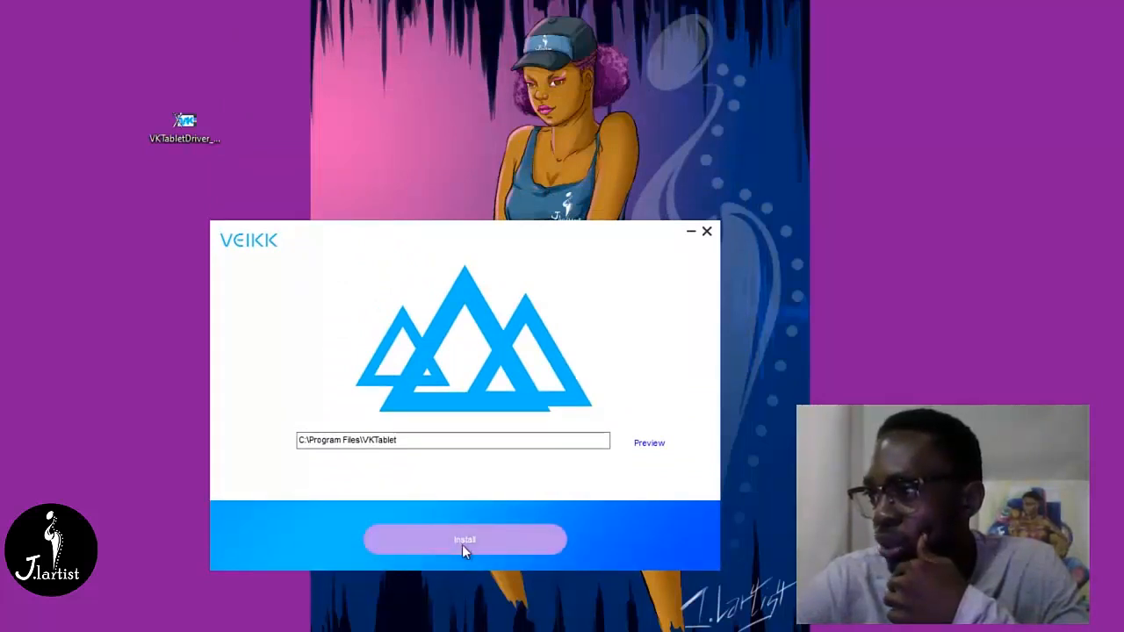
click(478, 539)
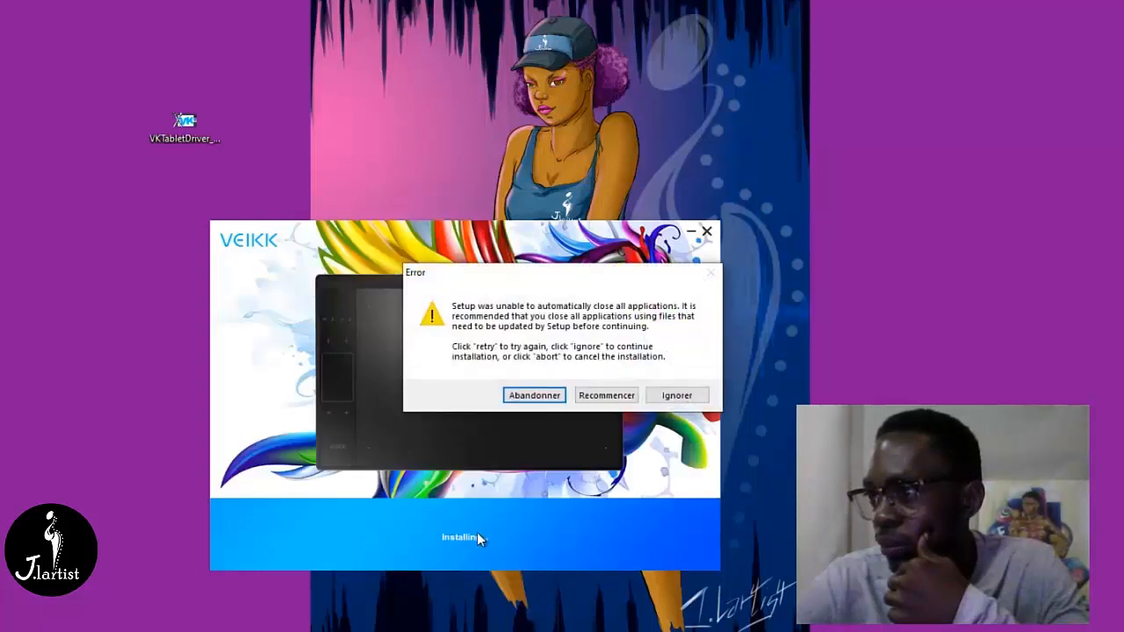
click(696, 399)
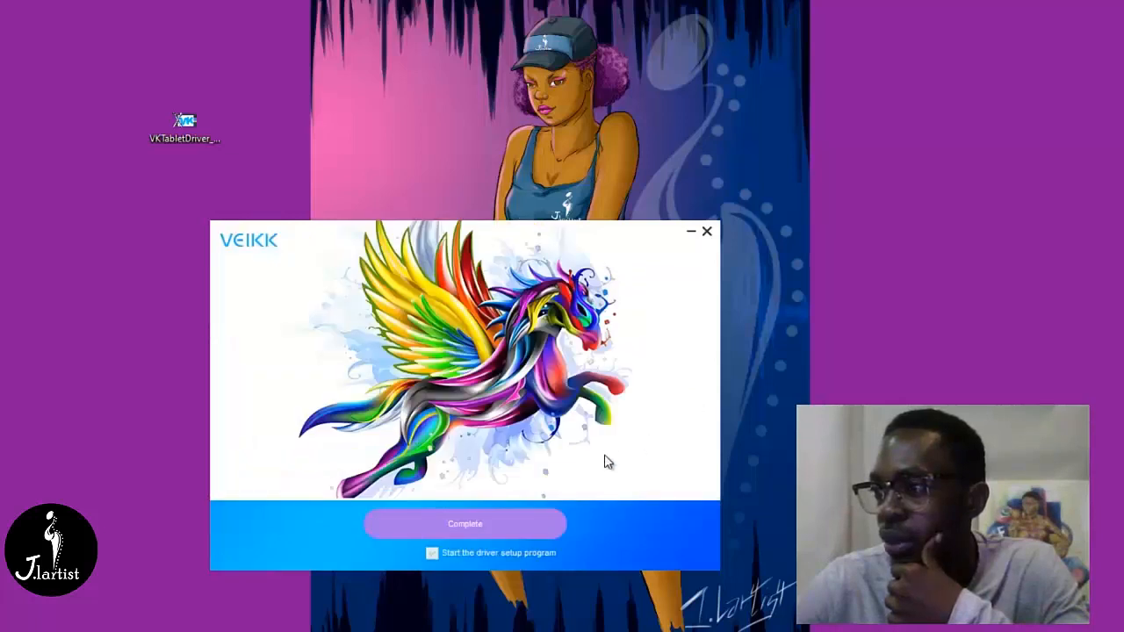
click(514, 521)
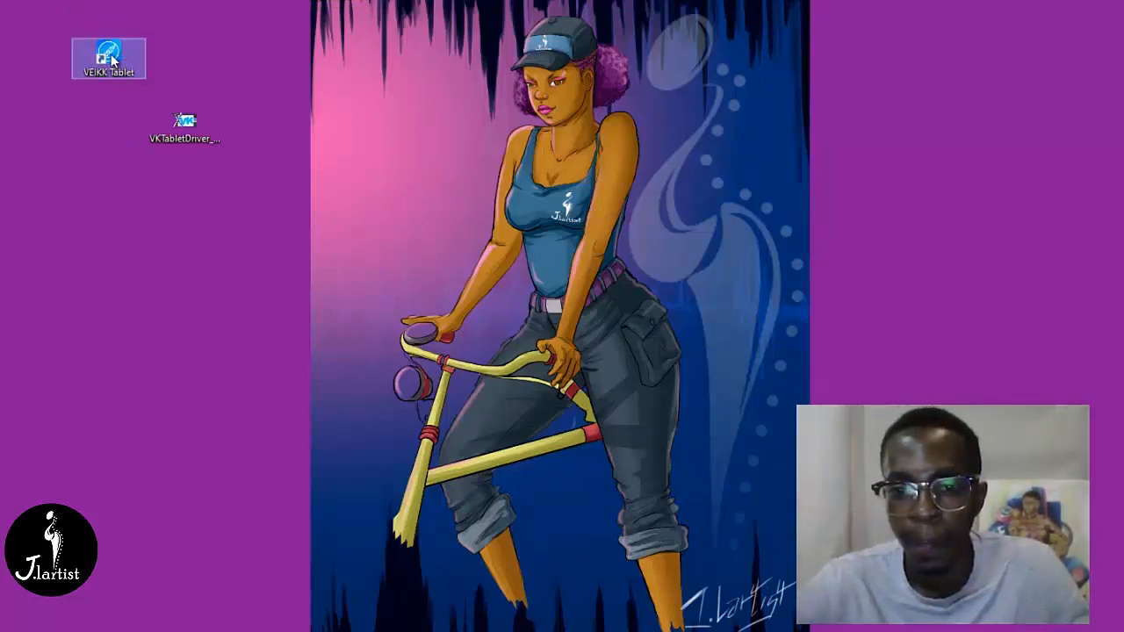
- Open the VEIKK Tablet settings from the desktop and move the window away from the driver installer's icon
double_click(111, 59)
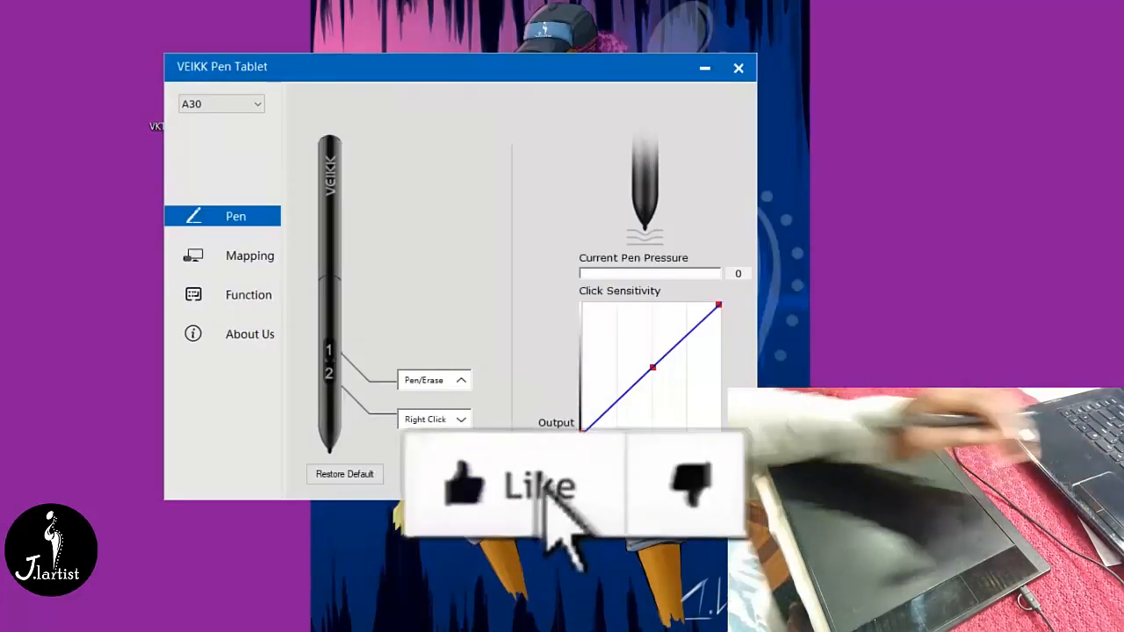
drag(468, 74, 569, 72)
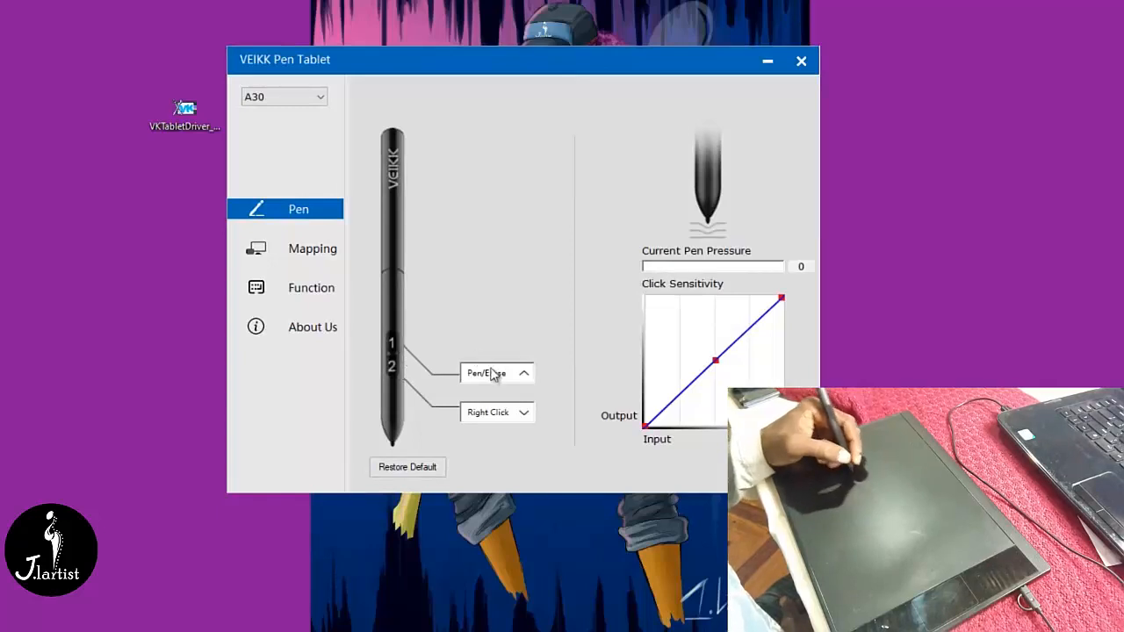
- Examine the functions that can be assigned to pen buttons 1 and 2, leaving both assignments as they are
click(527, 377)
mouse_move(536, 402)
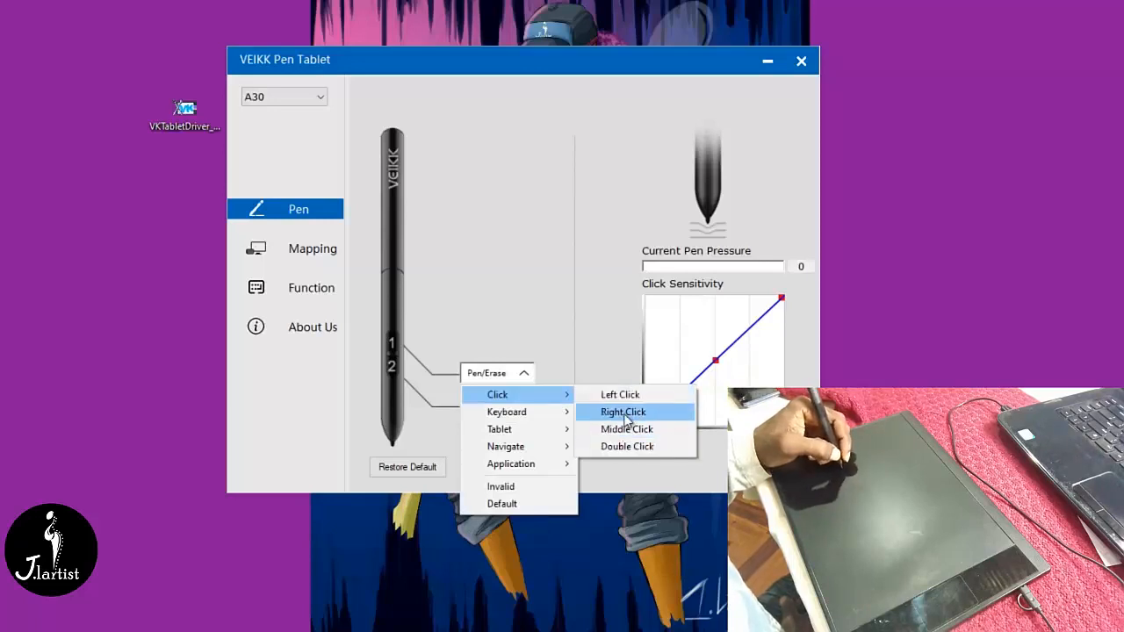
mouse_move(562, 426)
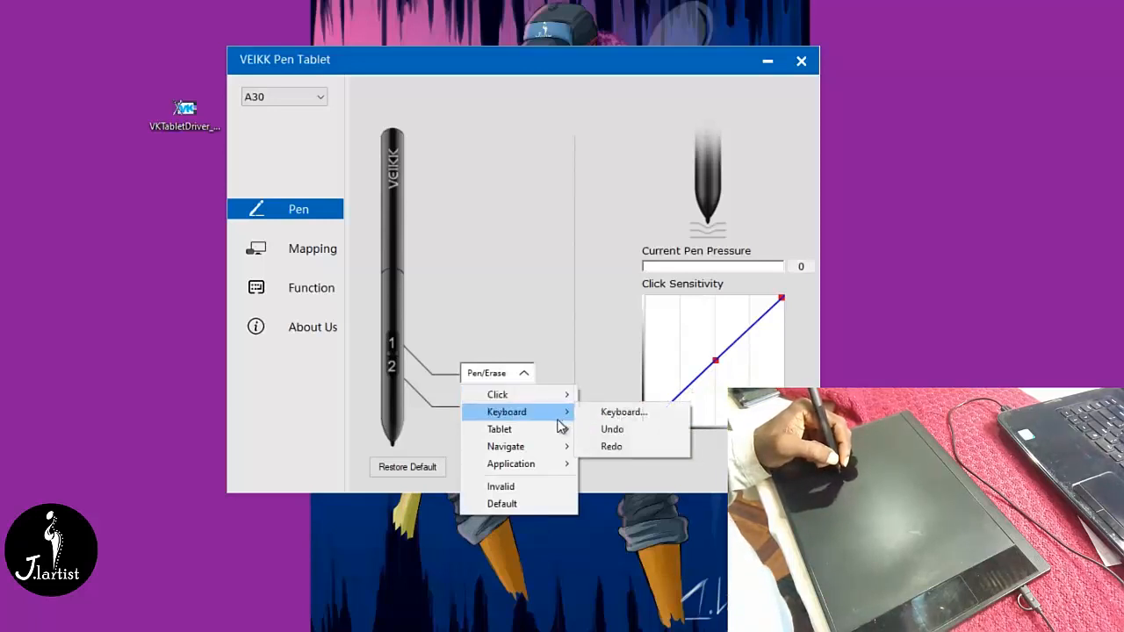
mouse_move(560, 451)
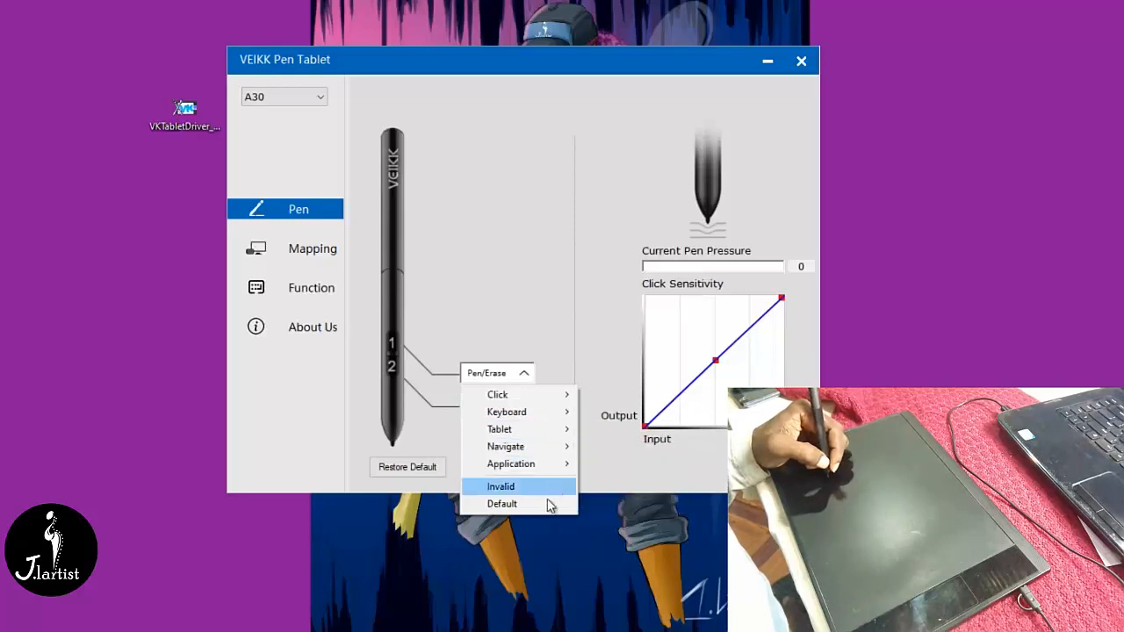
click(569, 318)
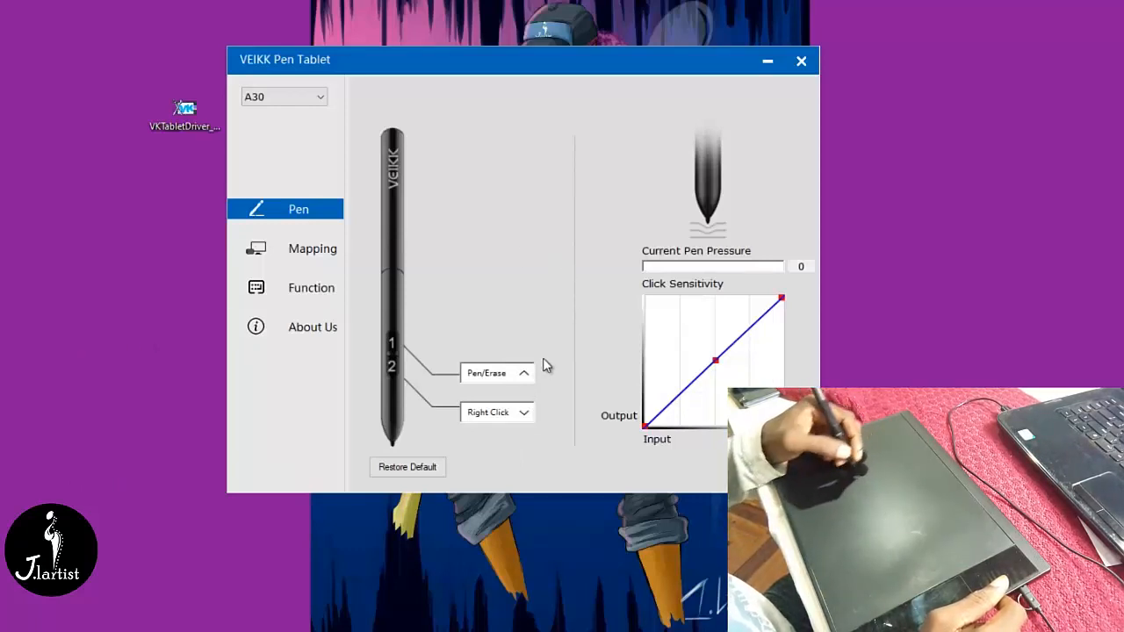
click(527, 414)
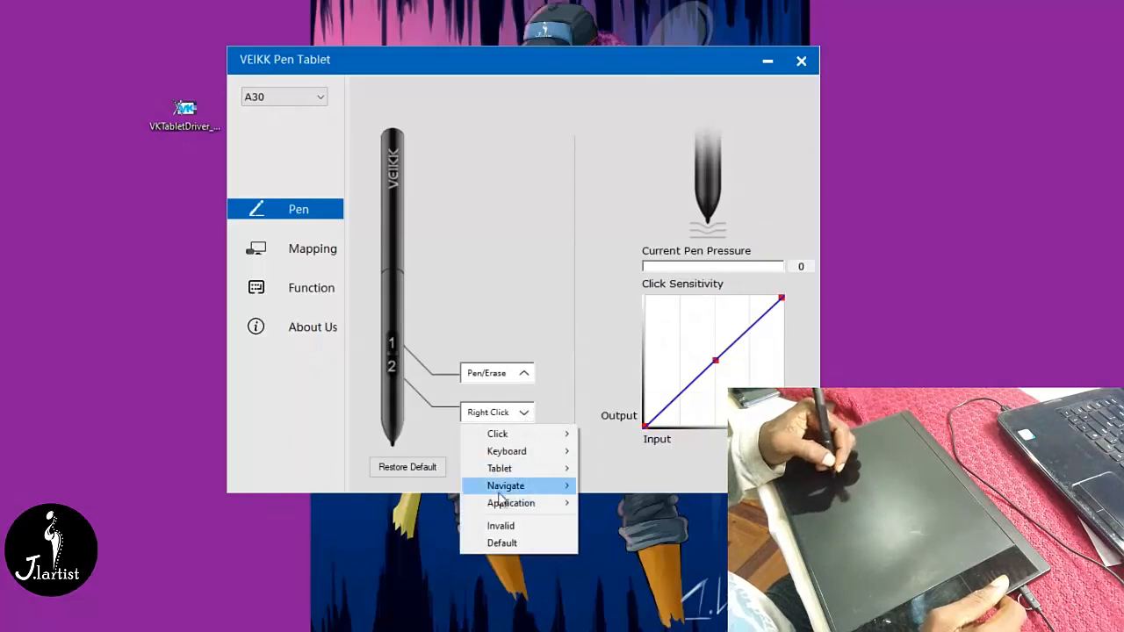
click(254, 290)
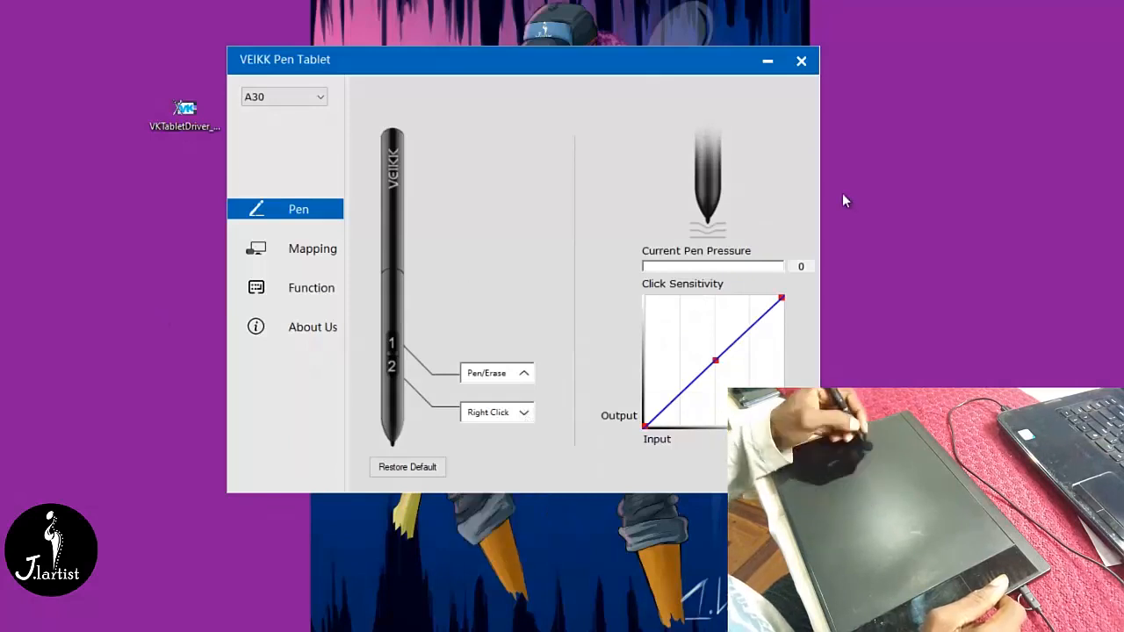
- Test the pen's right-click function on an empty area of the desktop and dismiss the context menu
right_click(877, 200)
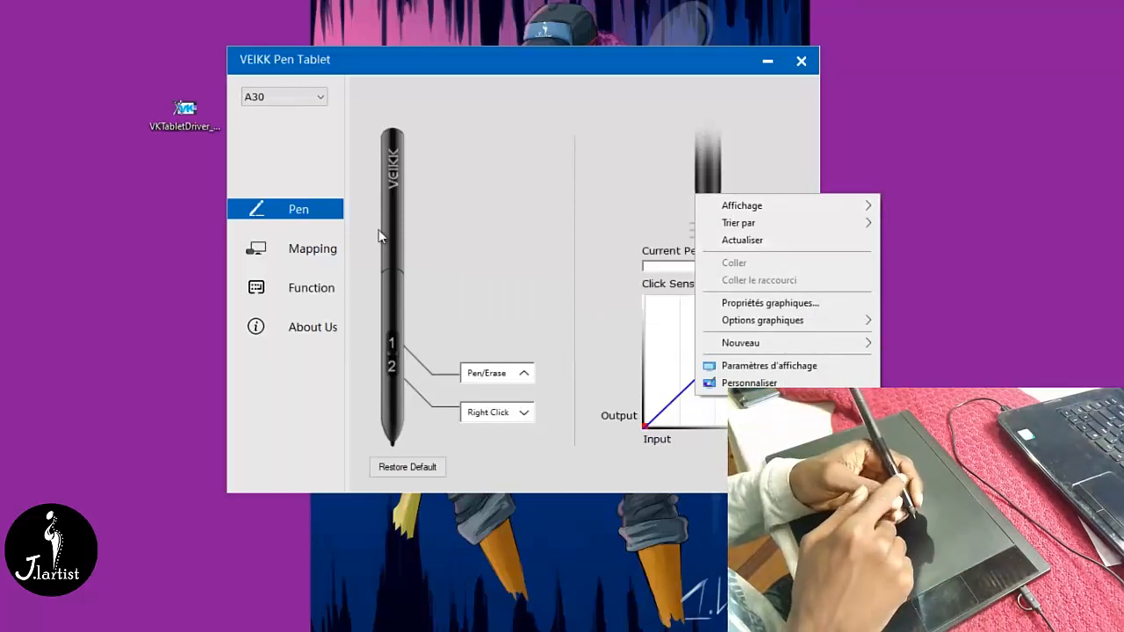
click(918, 156)
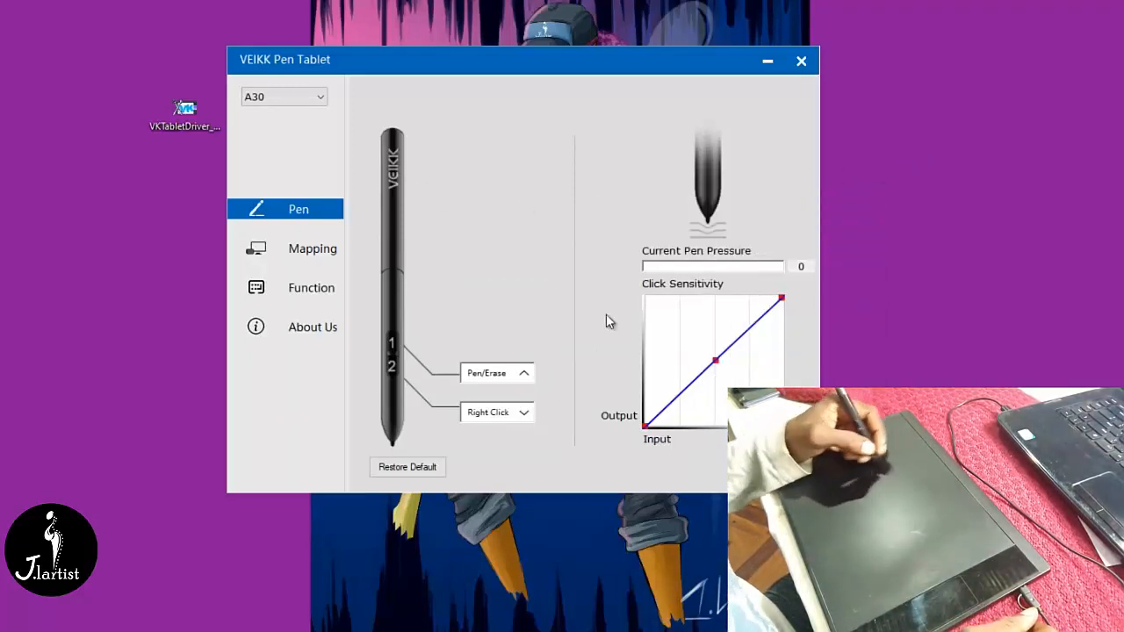
- Examine the current pen pressure indicator and the midpoint of the click sensitivity curve
click(715, 362)
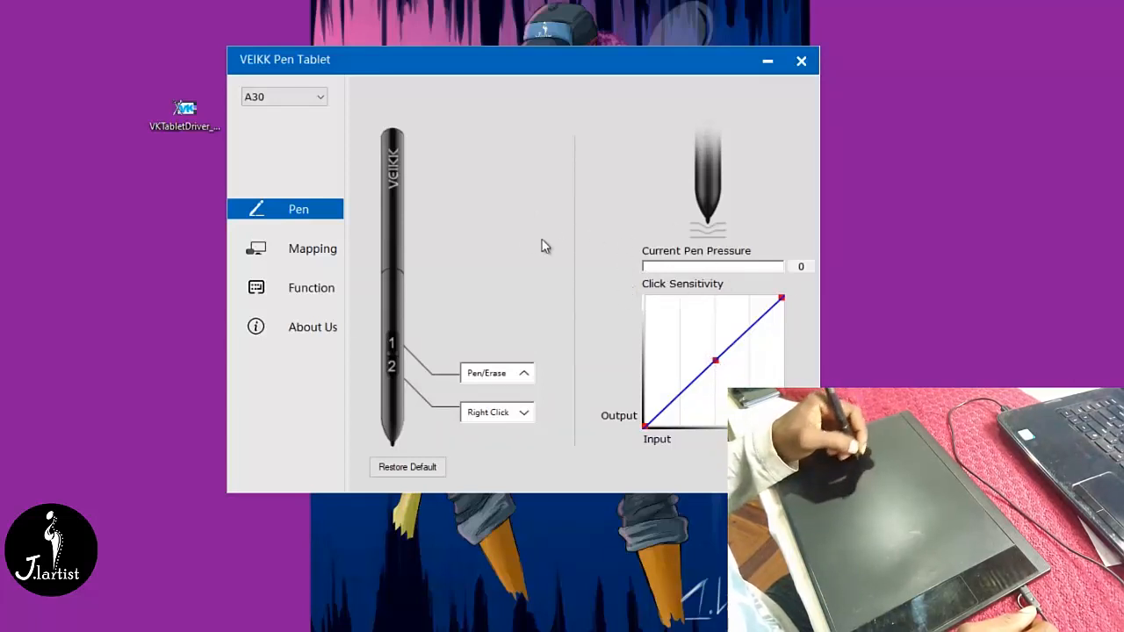
mouse_move(680, 259)
mouse_down()
mouse_move(761, 236)
mouse_move(773, 236)
mouse_move(747, 244)
mouse_move(770, 255)
mouse_up()
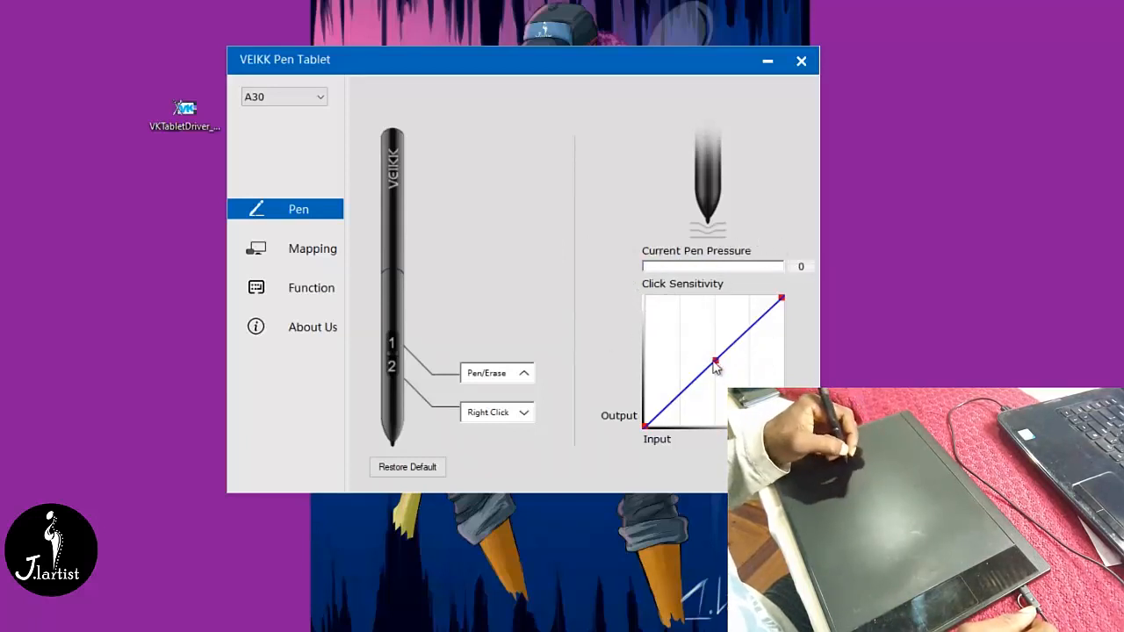
drag(714, 366, 708, 354)
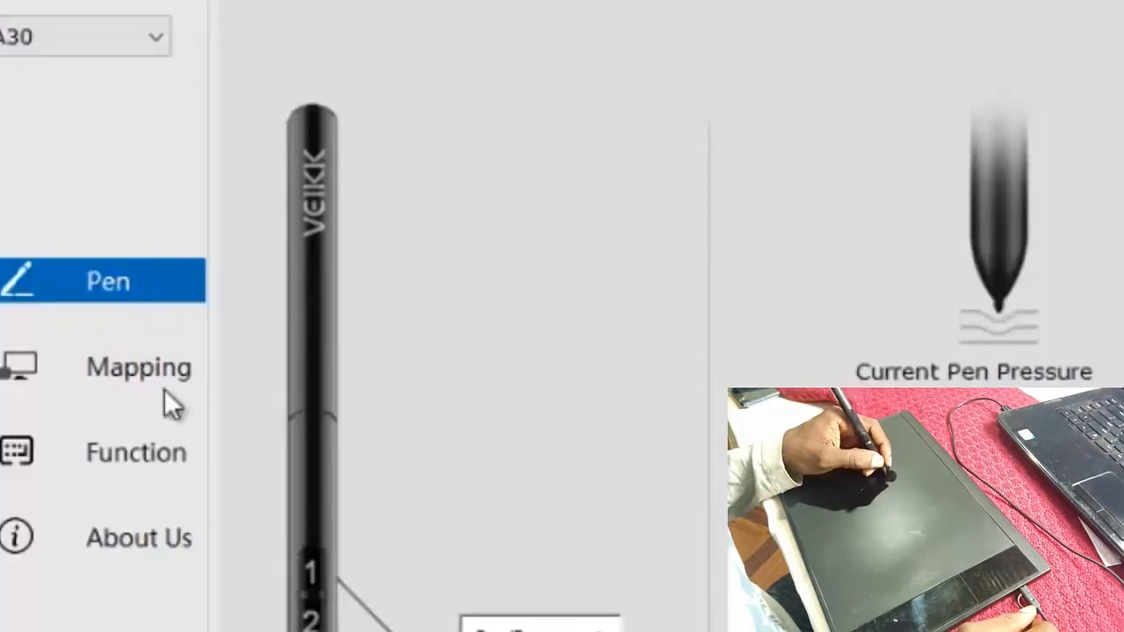
- Try mapping the tablet to Monitor1 and set the screen mapping to Monitor2
click(127, 367)
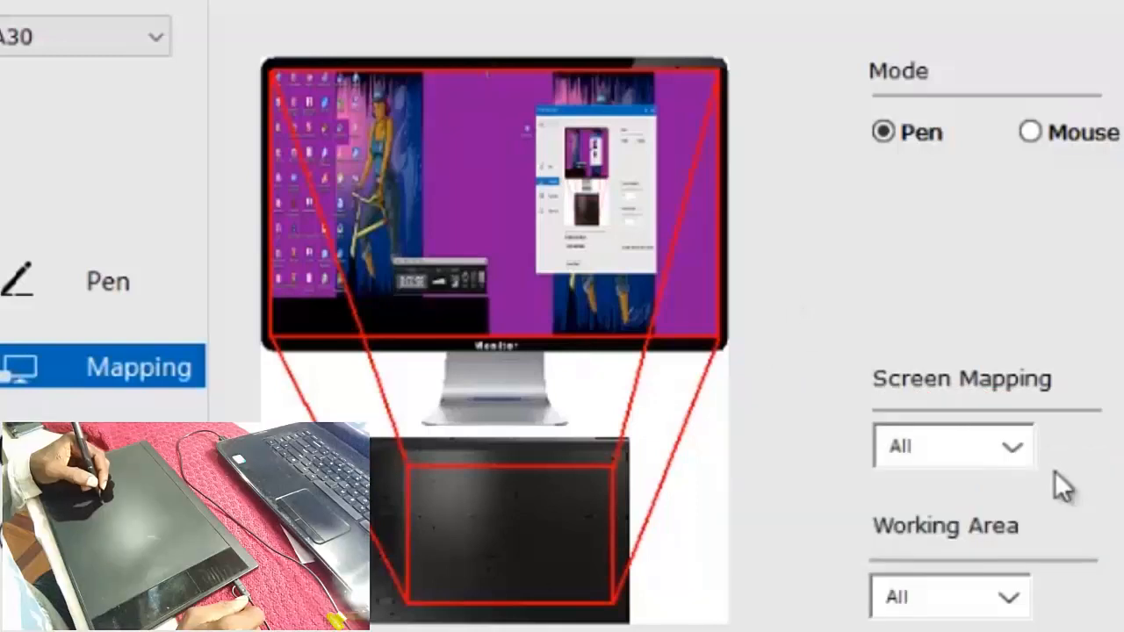
click(1019, 450)
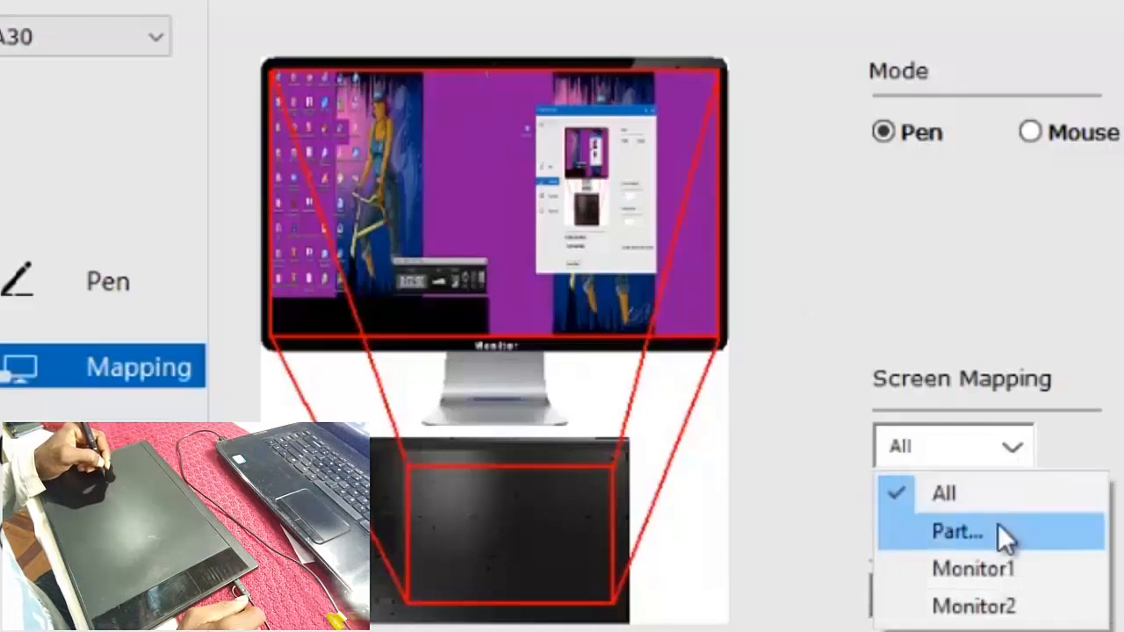
click(1037, 571)
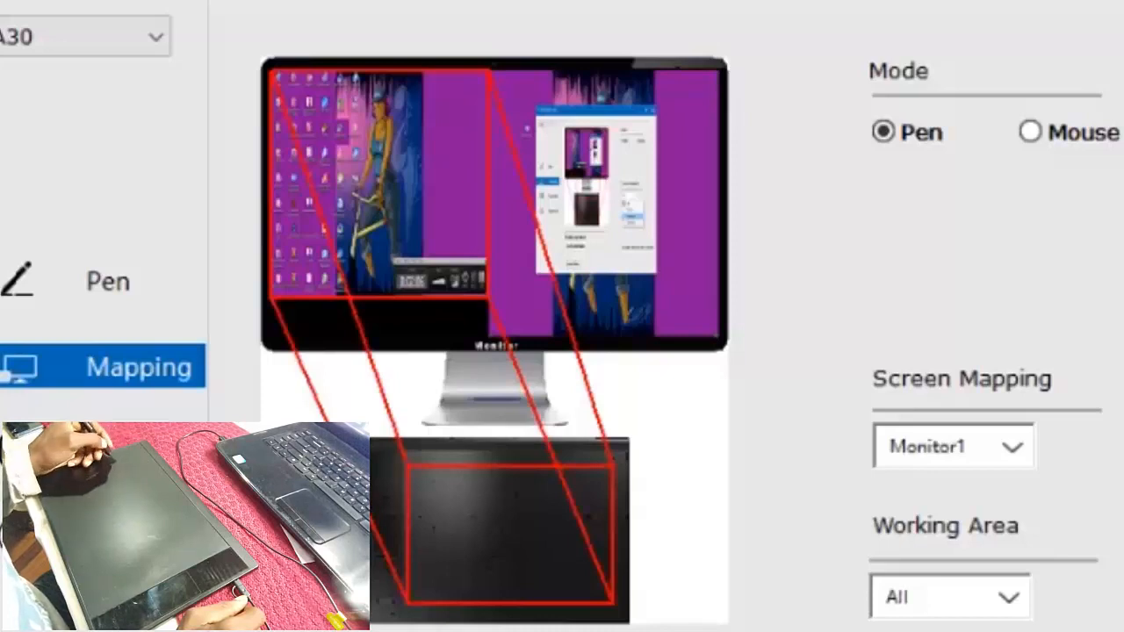
click(1012, 449)
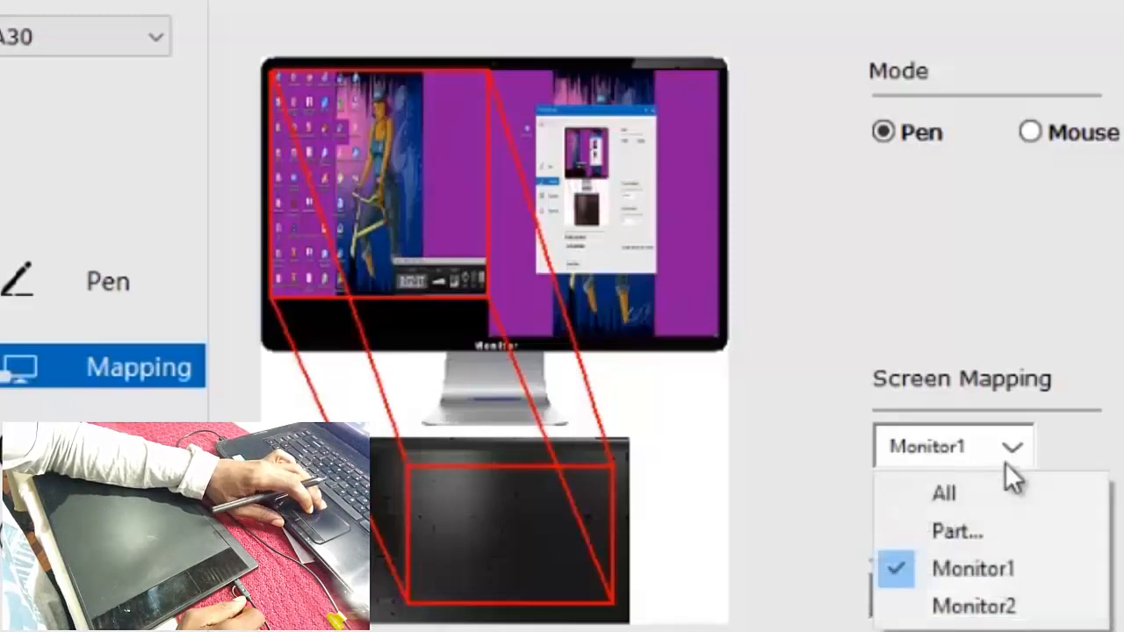
click(1021, 606)
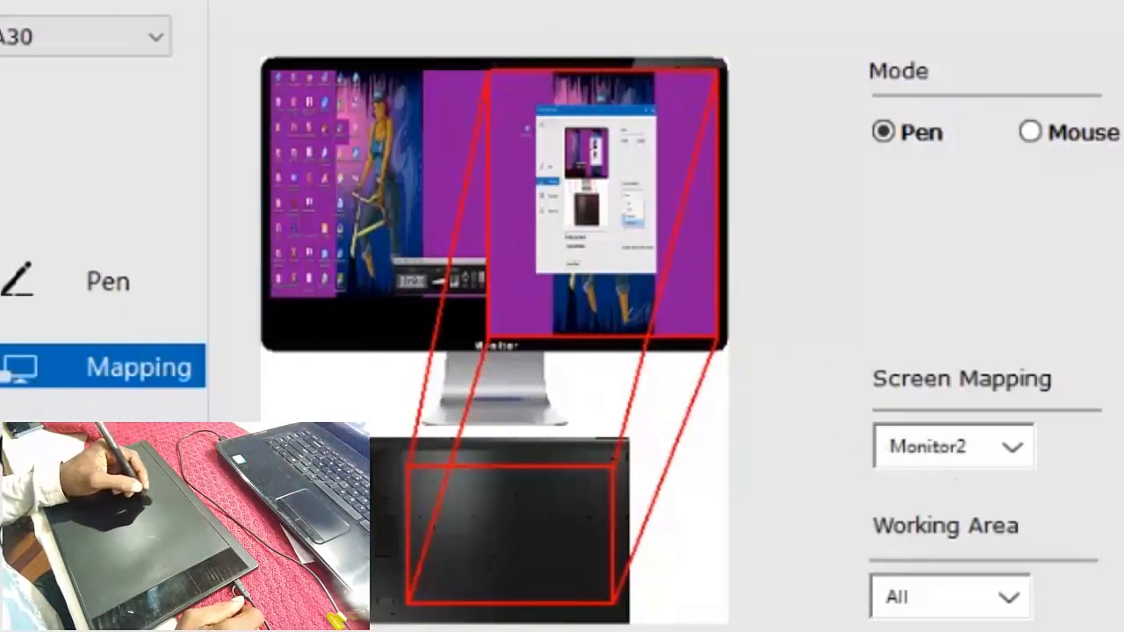
- Set the tablet's screen mapping to All and open the hotkey function settings
click(1009, 451)
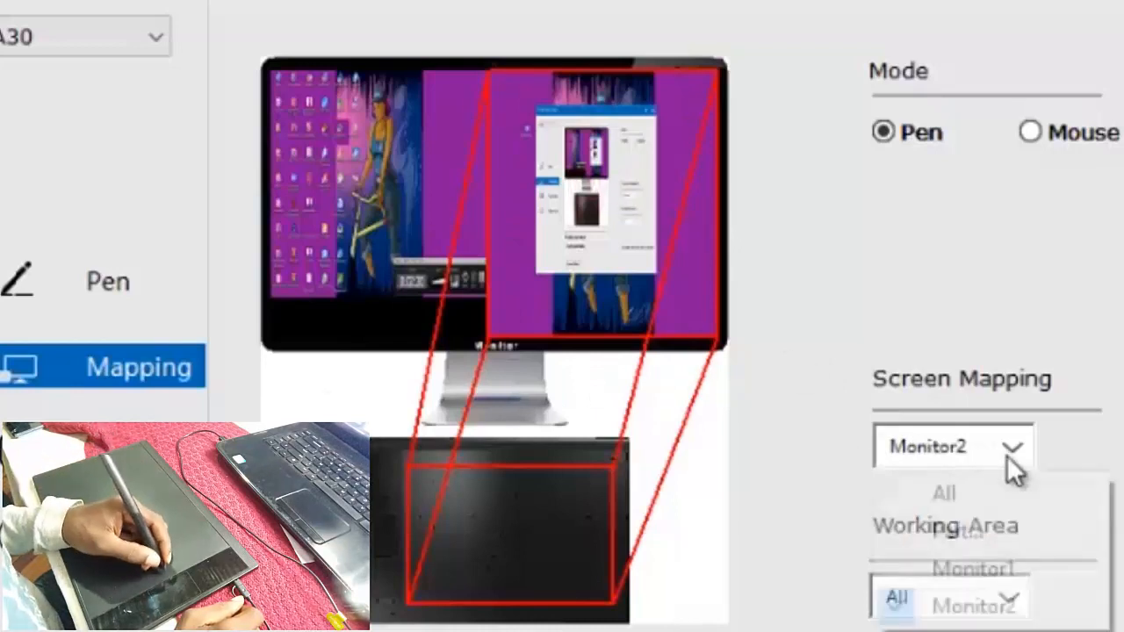
click(944, 493)
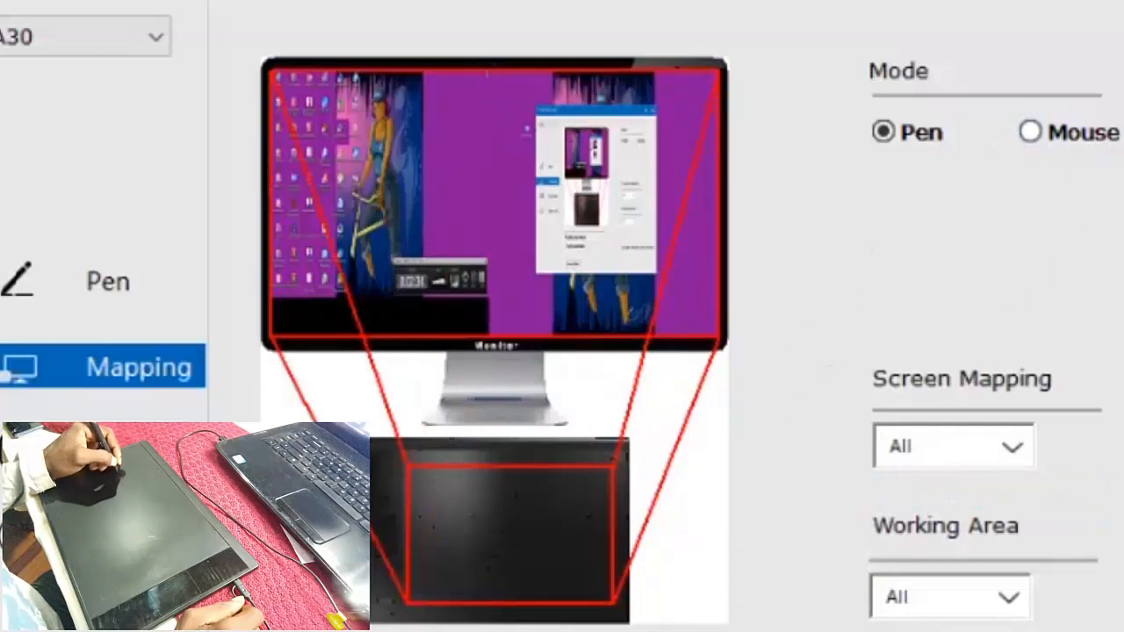
click(141, 453)
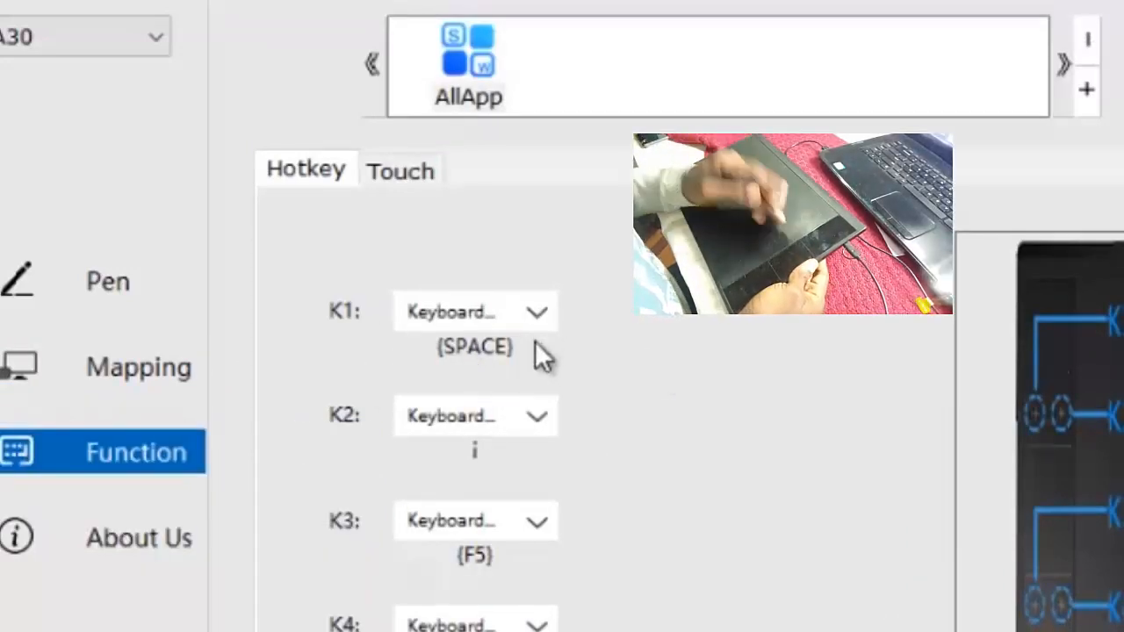
- Examine the click, keyboard, tablet, navigate and application functions that can be assigned to hotkey K1, leaving its assignment as it is
click(537, 318)
mouse_move(633, 374)
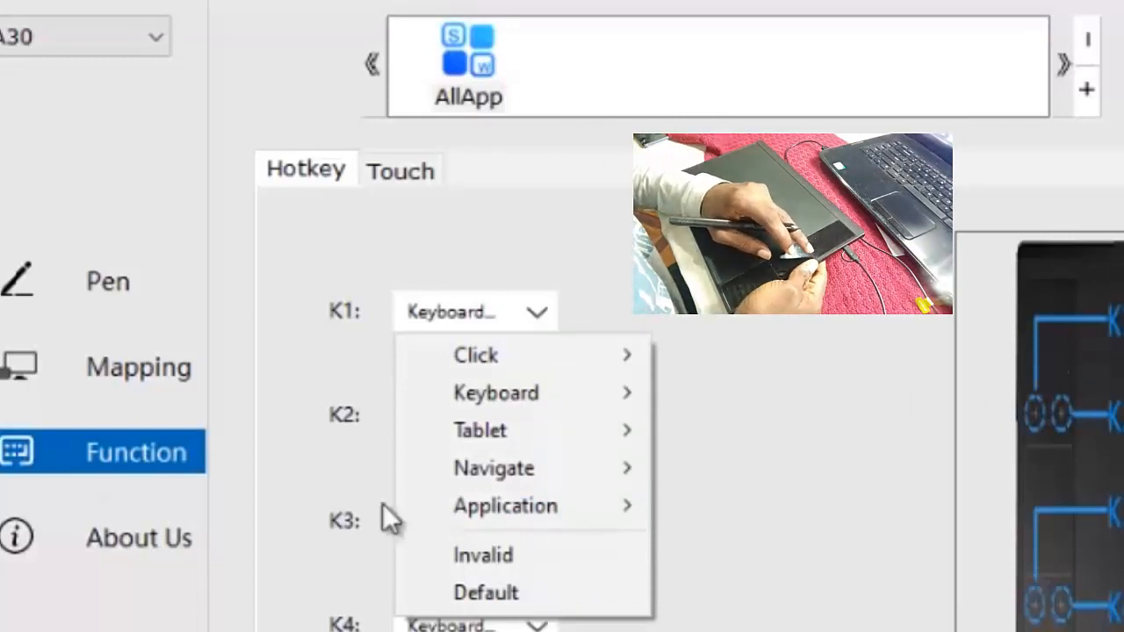
click(734, 376)
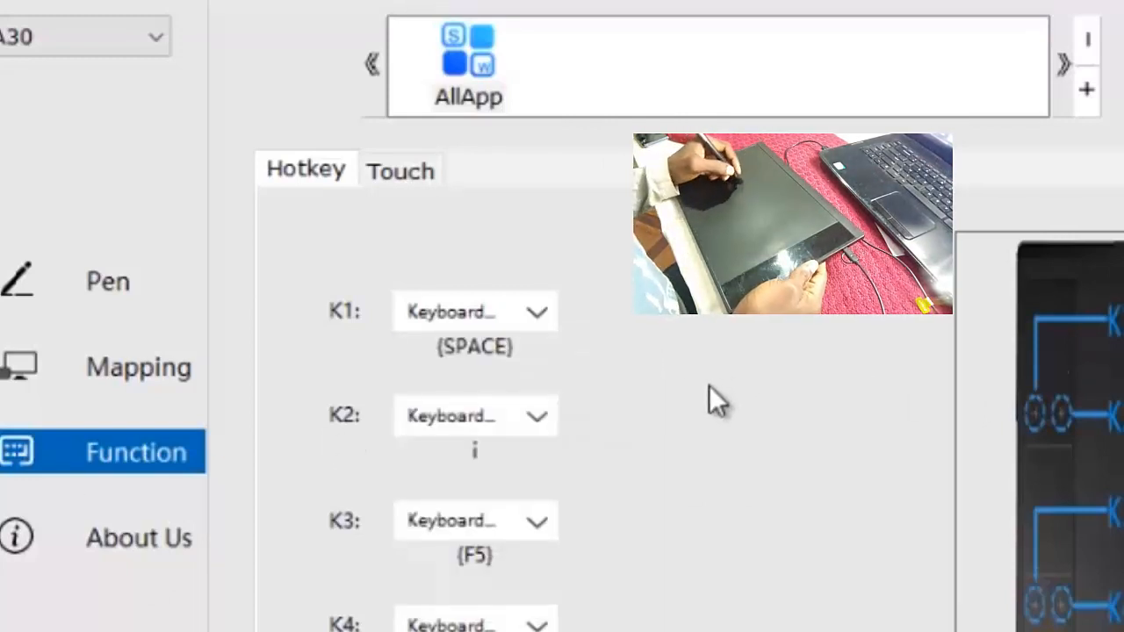
click(549, 313)
mouse_move(552, 368)
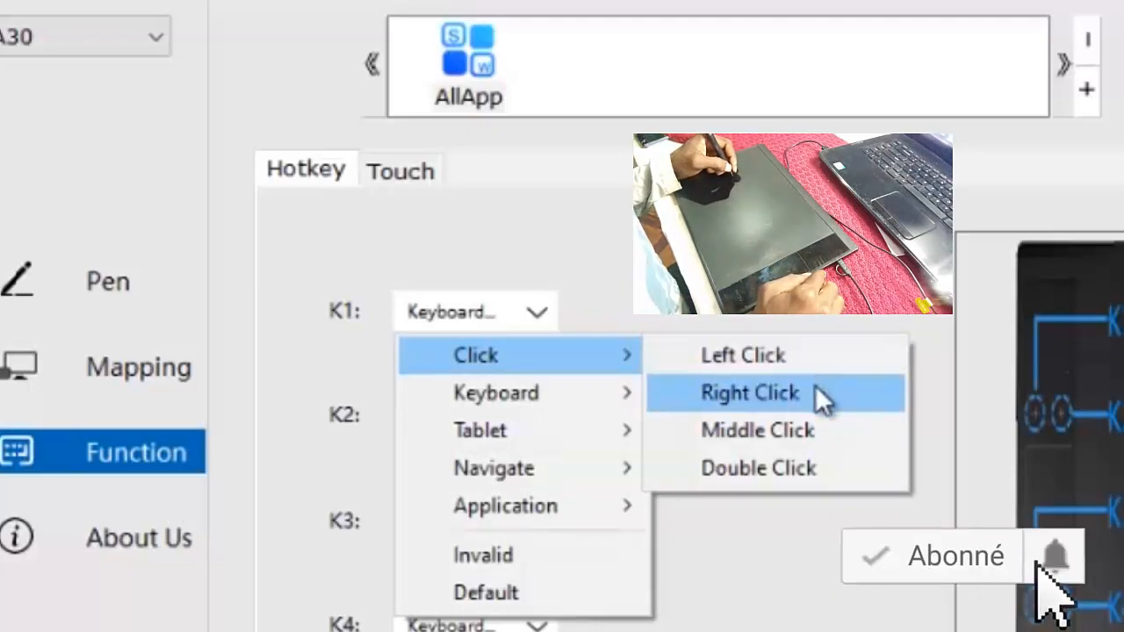
click(694, 311)
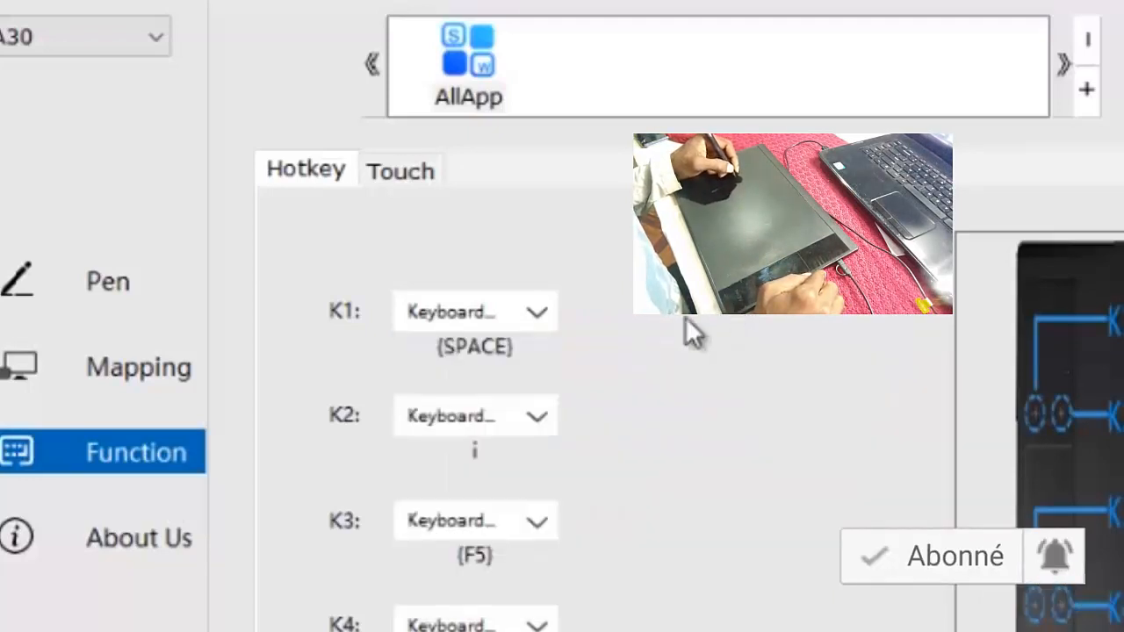
click(534, 324)
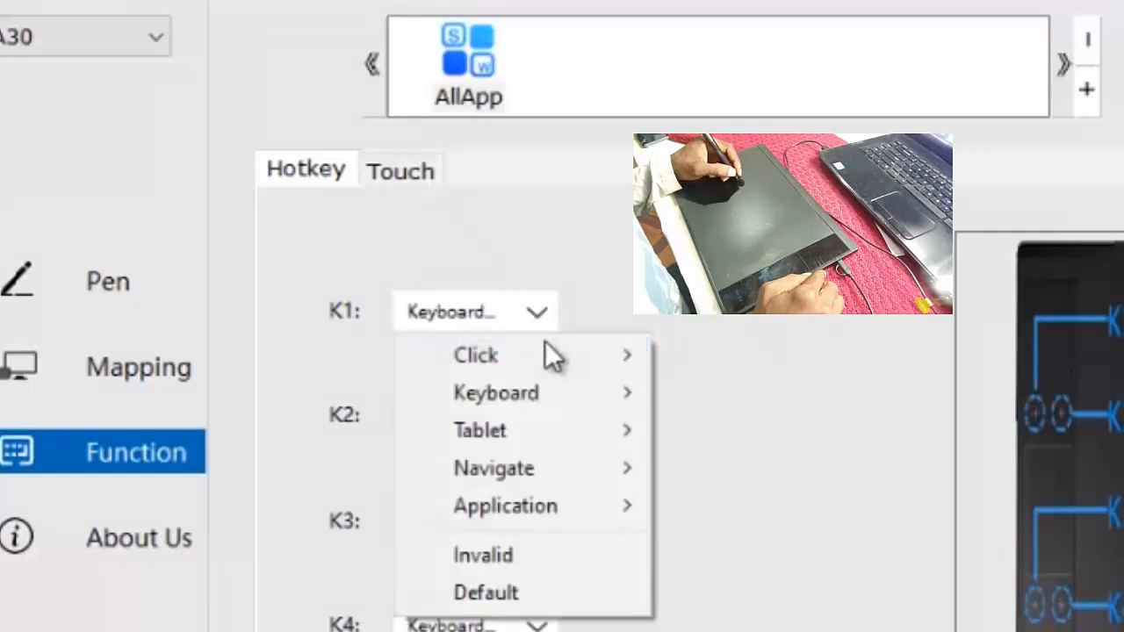
mouse_move(566, 397)
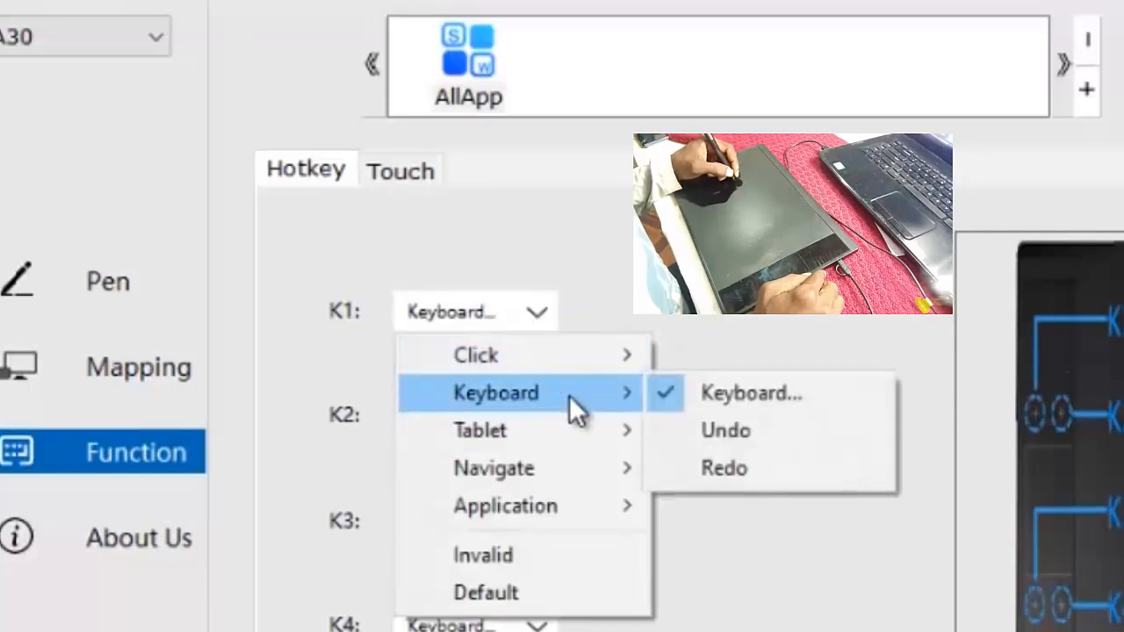
mouse_move(579, 432)
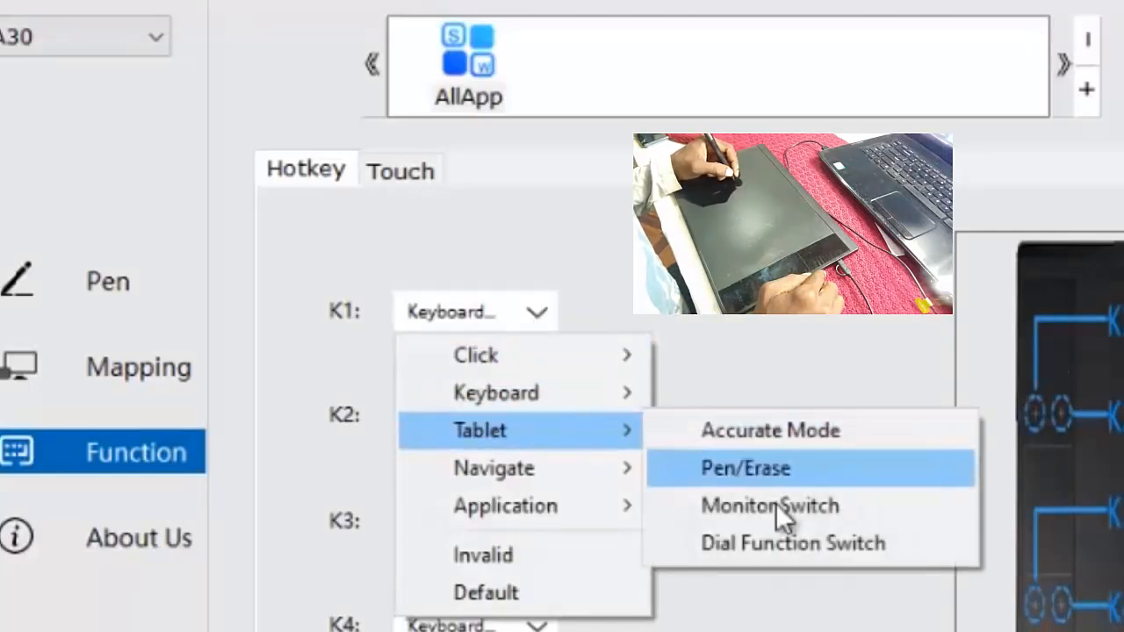
mouse_move(625, 472)
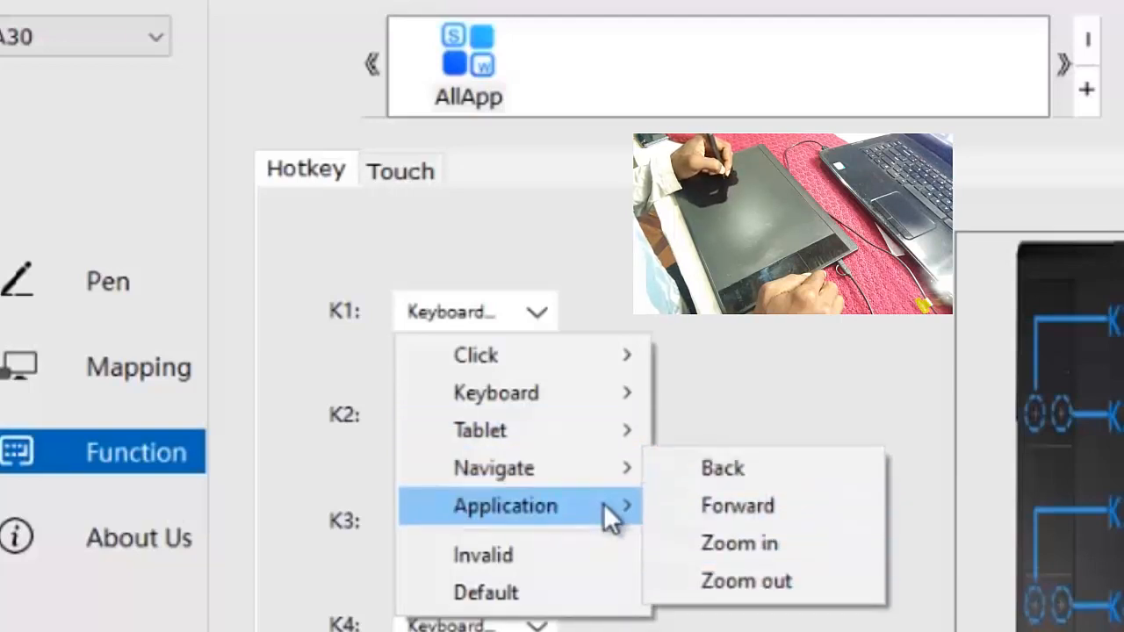
mouse_move(606, 503)
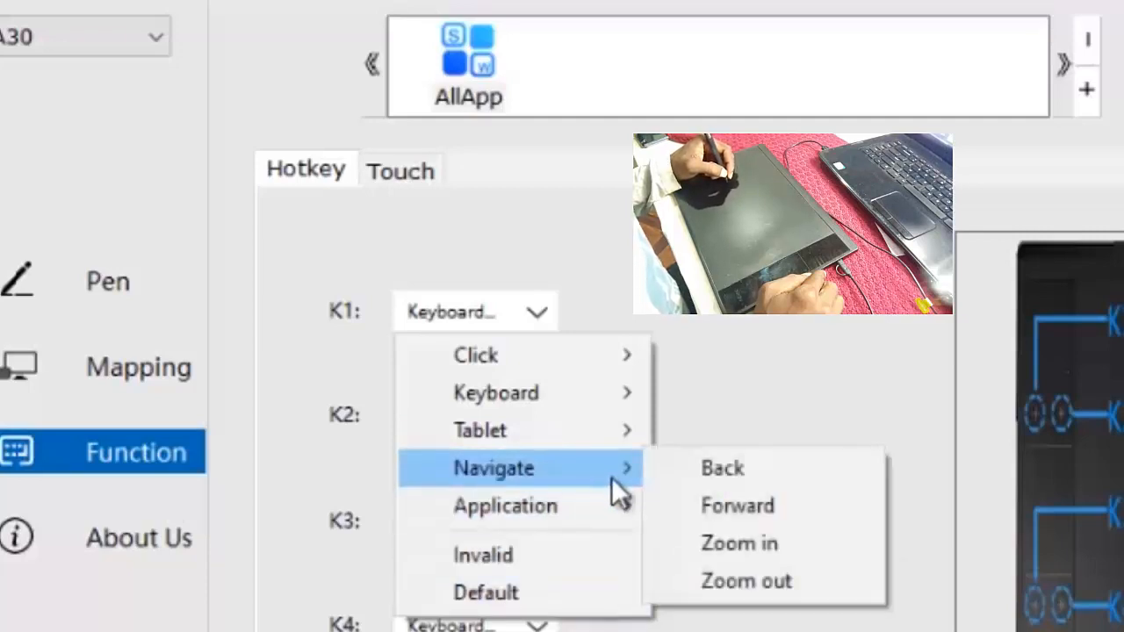
mouse_move(626, 435)
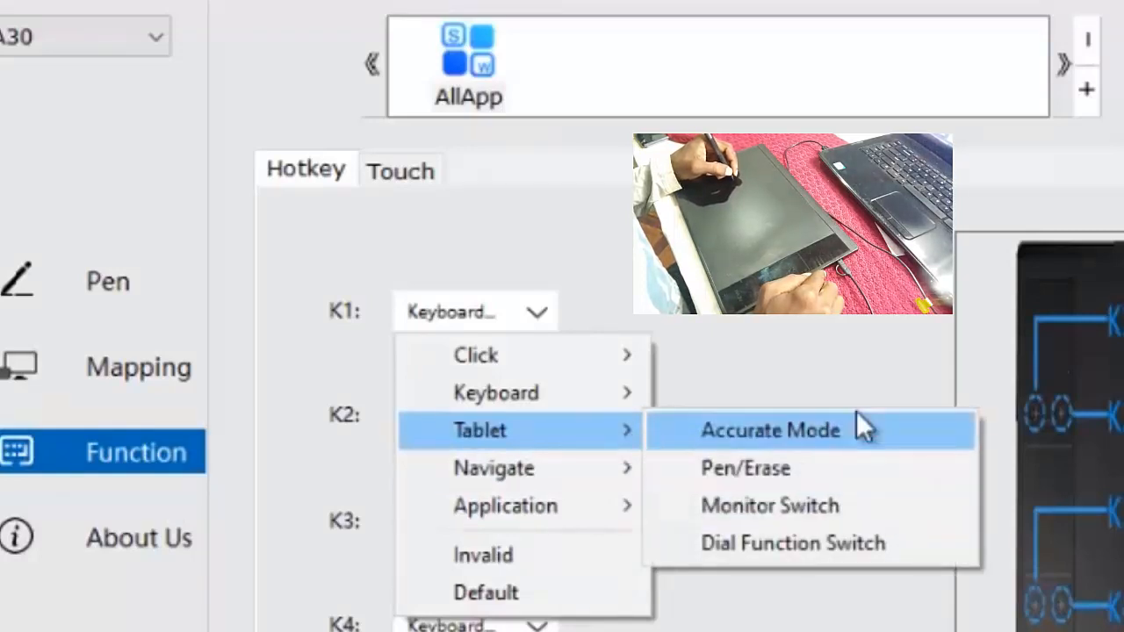
click(867, 355)
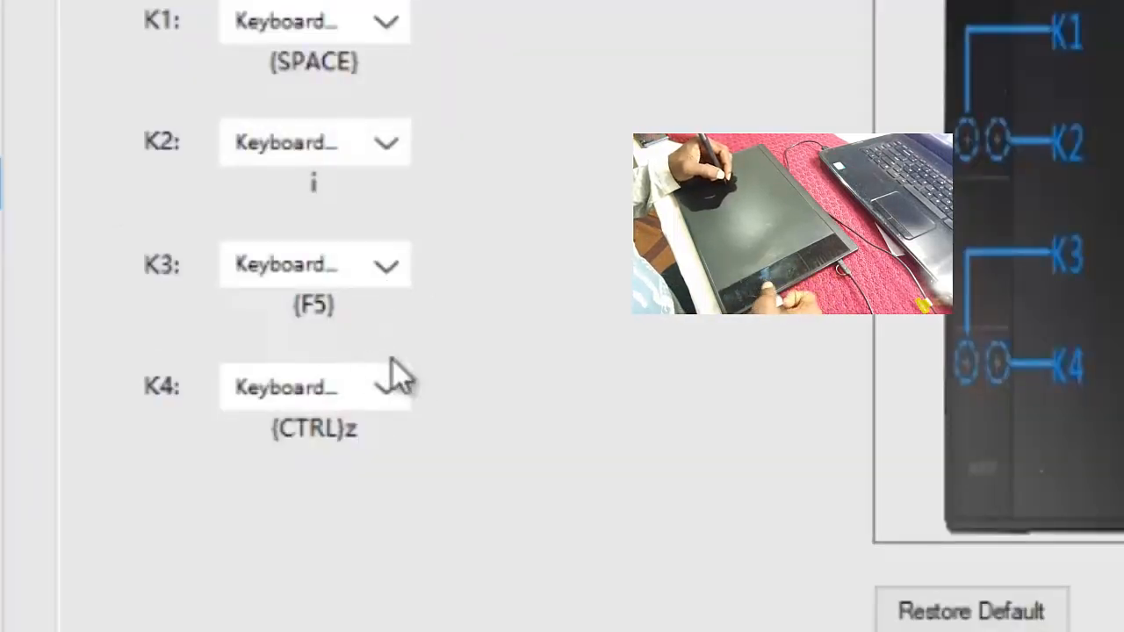
- Examine the functions that can be assigned to hotkeys K4 and K3, leaving both assignments as they are
click(403, 392)
click(552, 359)
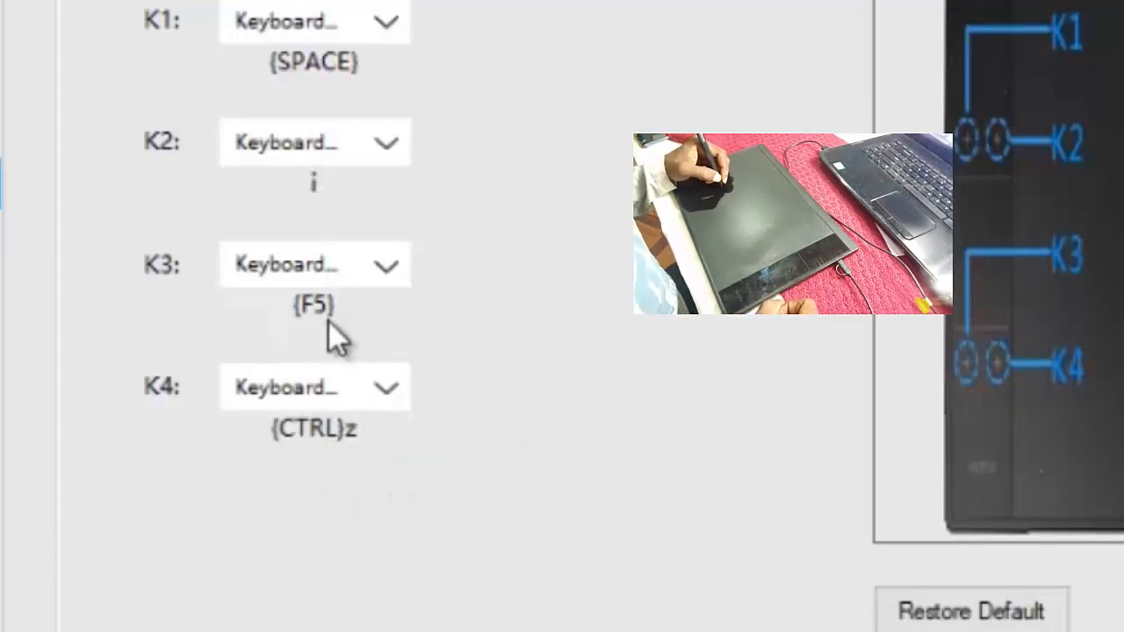
click(389, 268)
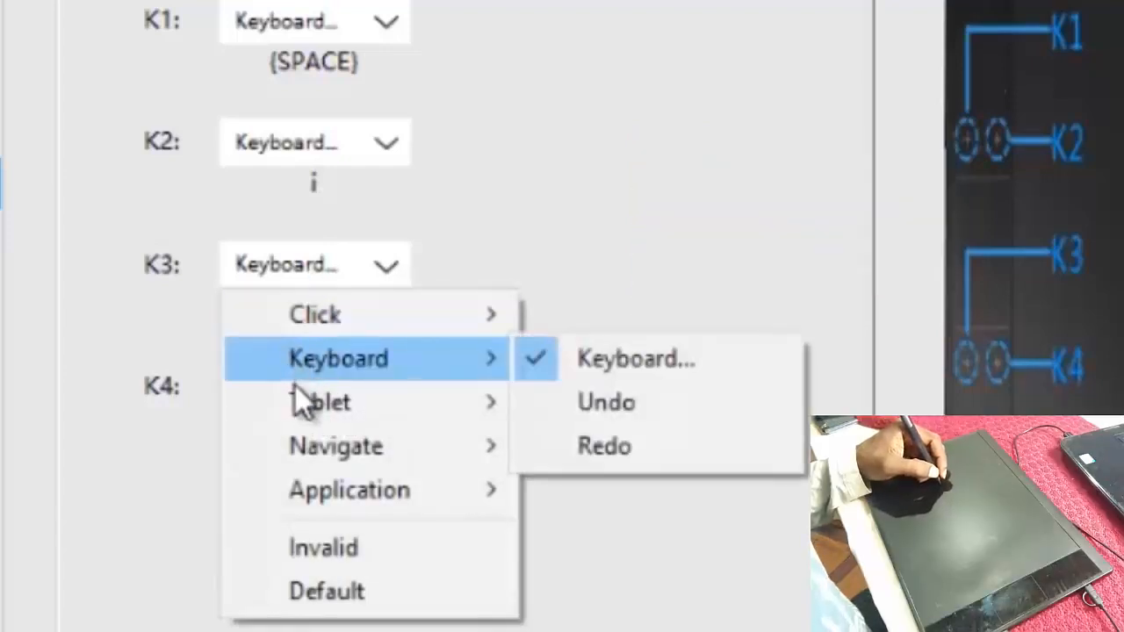
mouse_move(384, 361)
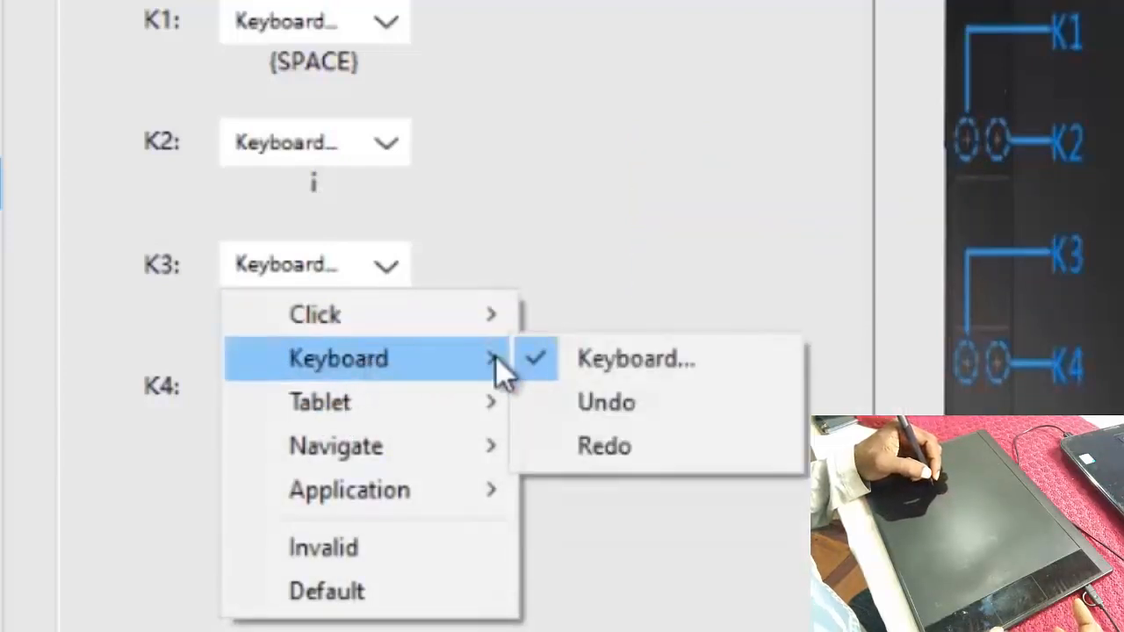
click(552, 218)
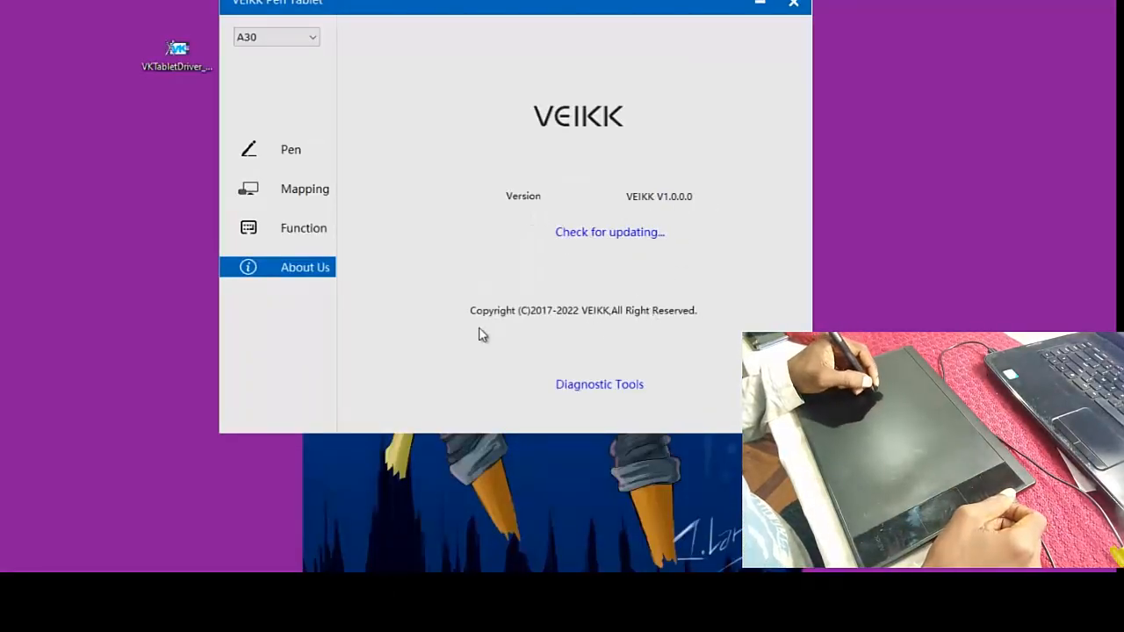
- Return to the pen settings and examine the midpoint of the click sensitivity curve
click(292, 152)
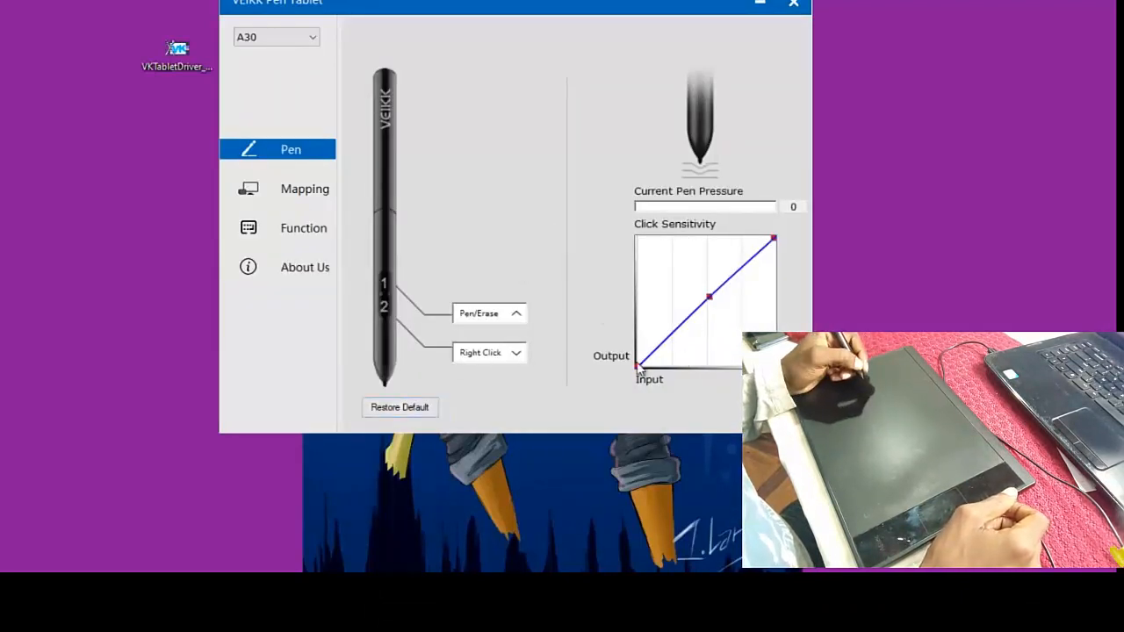
click(709, 299)
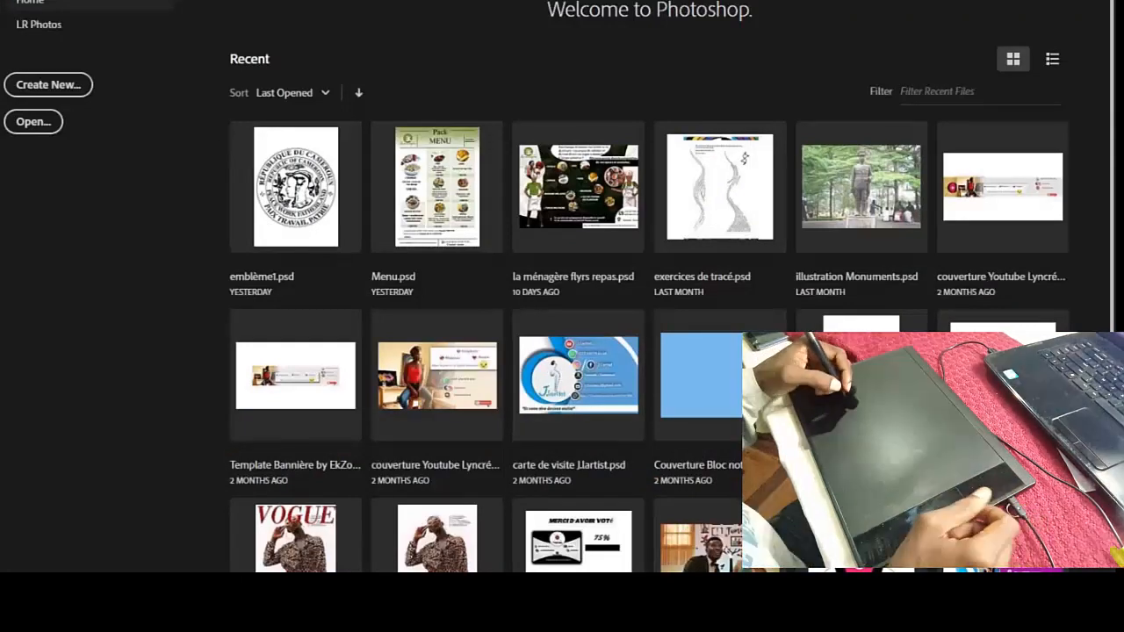
- Switch to Photoshop, create an A4 portrait document of 210 x 297 mm at 300 ppi, and restore and re-maximize the window
click(27, 0)
click(53, 0)
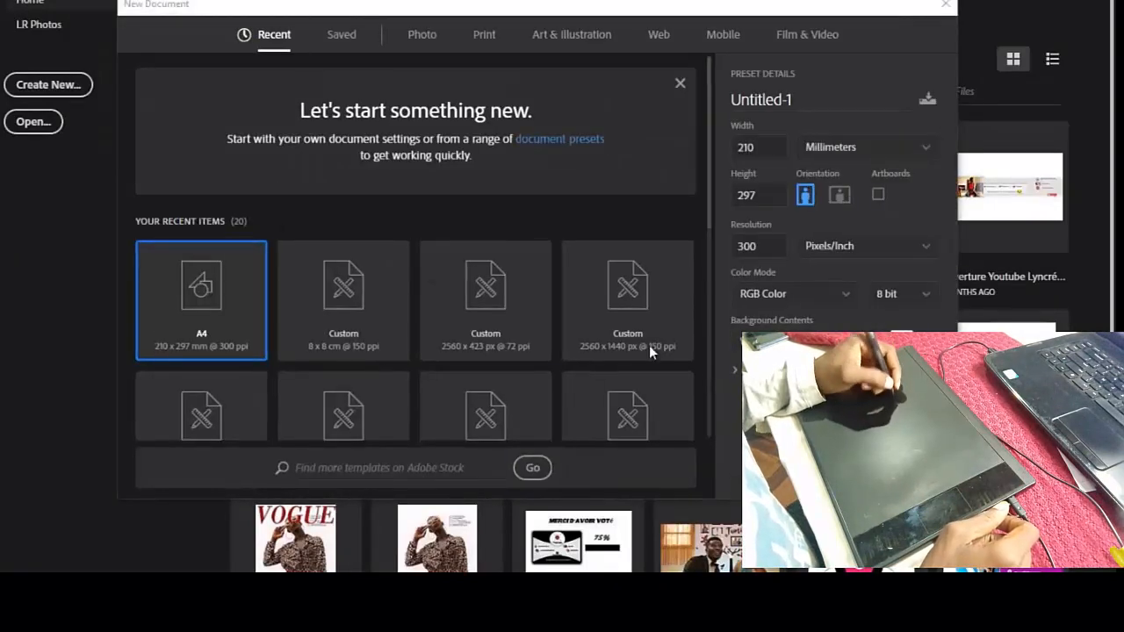
click(841, 469)
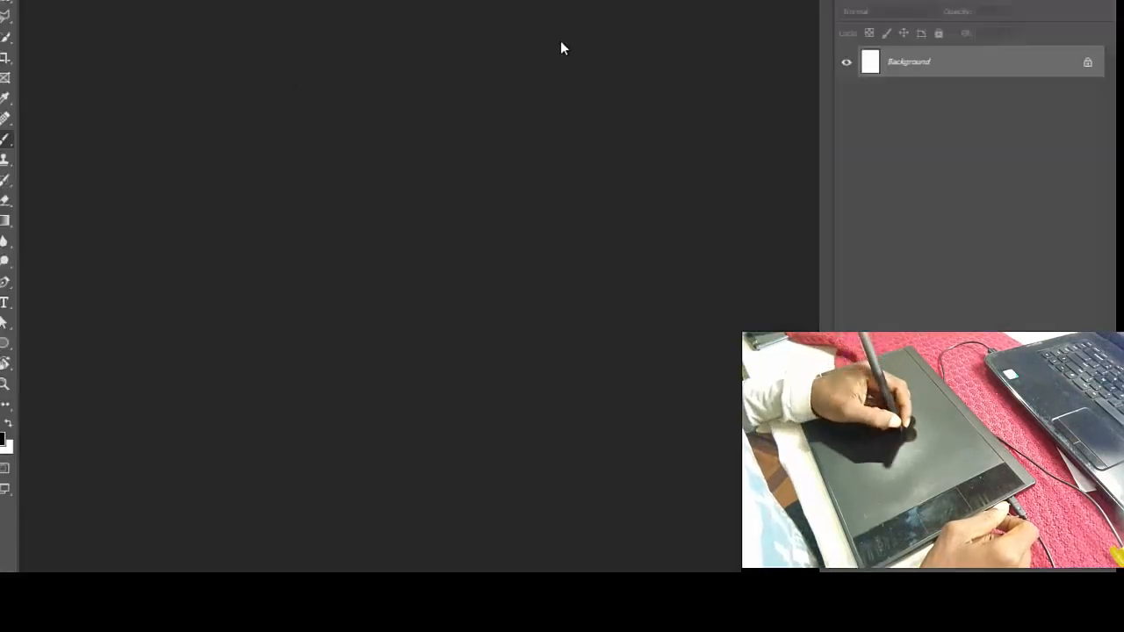
drag(561, 40, 670, 47)
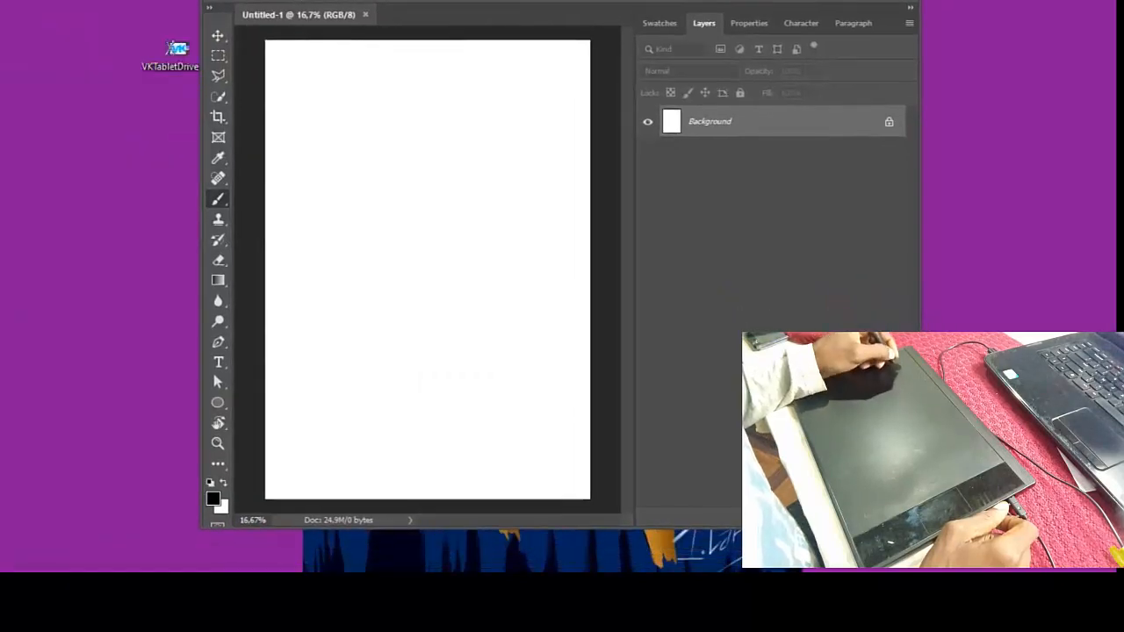
drag(562, 27, 561, 2)
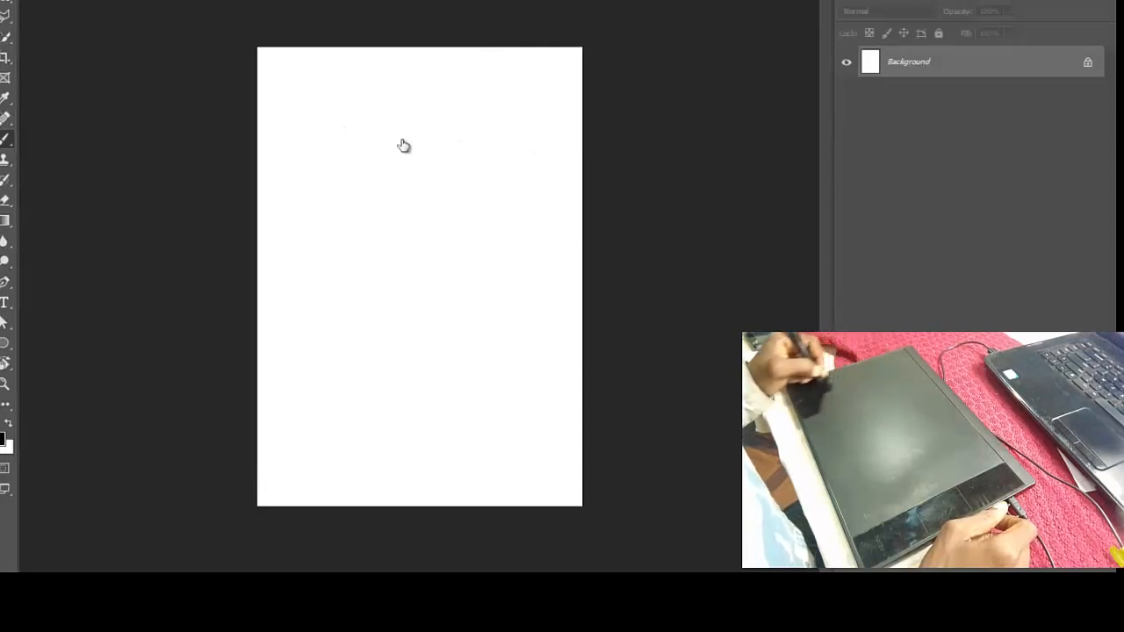
- Add a new layer and draw freehand brush strokes of varying pressure down the page to test the pen, undoing one stroke
key(ctrl+shift+alt+n)
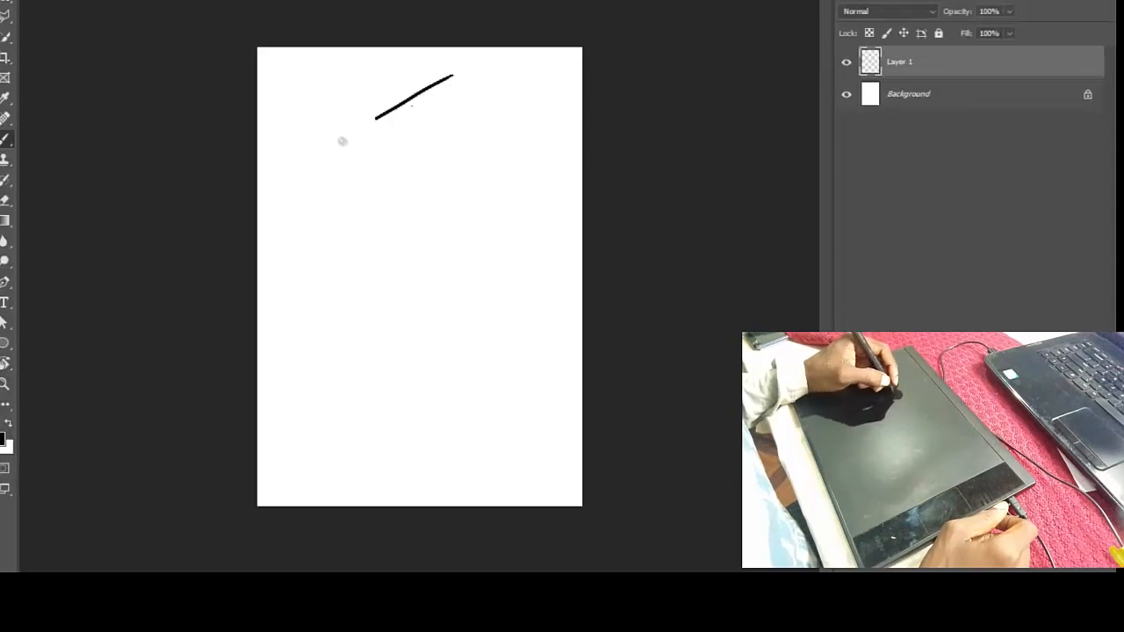
key(ctrl+z)
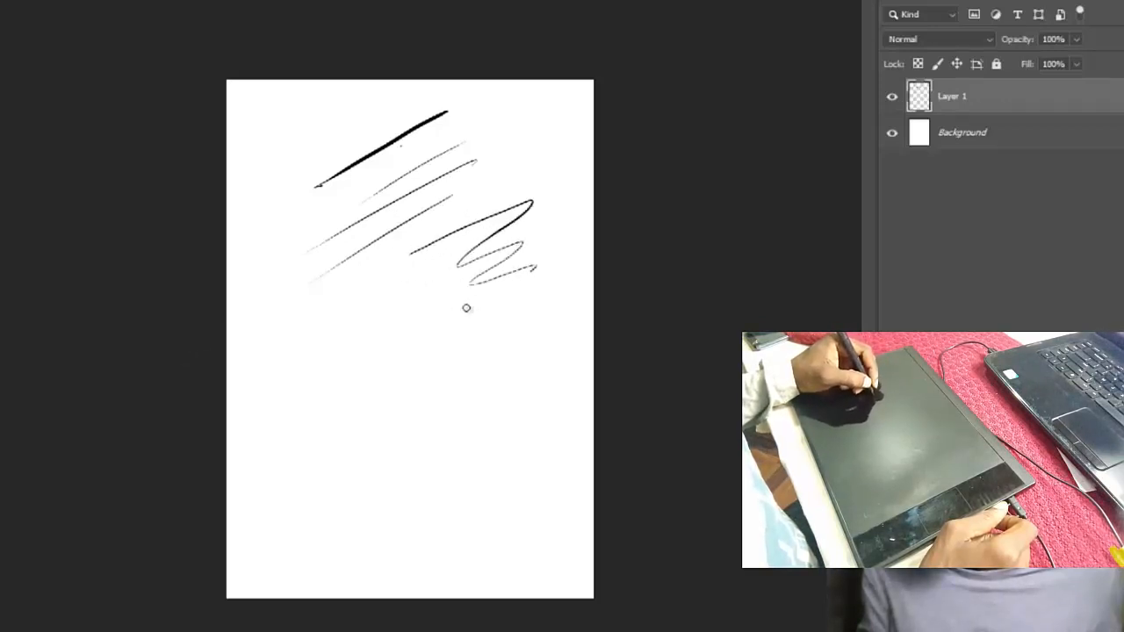
drag(462, 348, 505, 327)
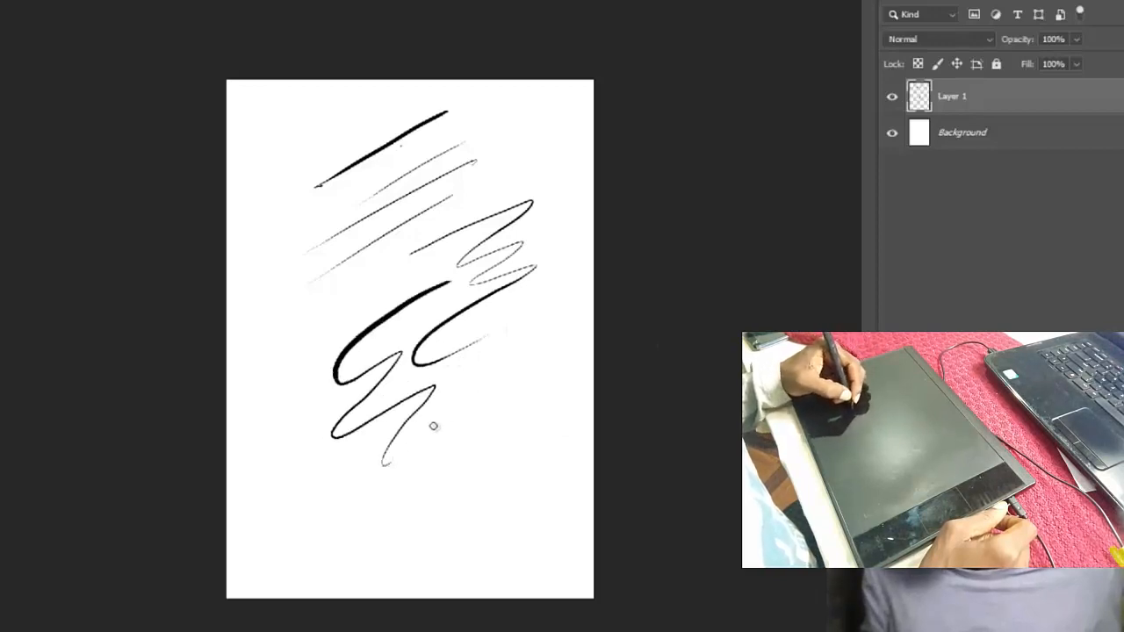
drag(420, 489, 409, 525)
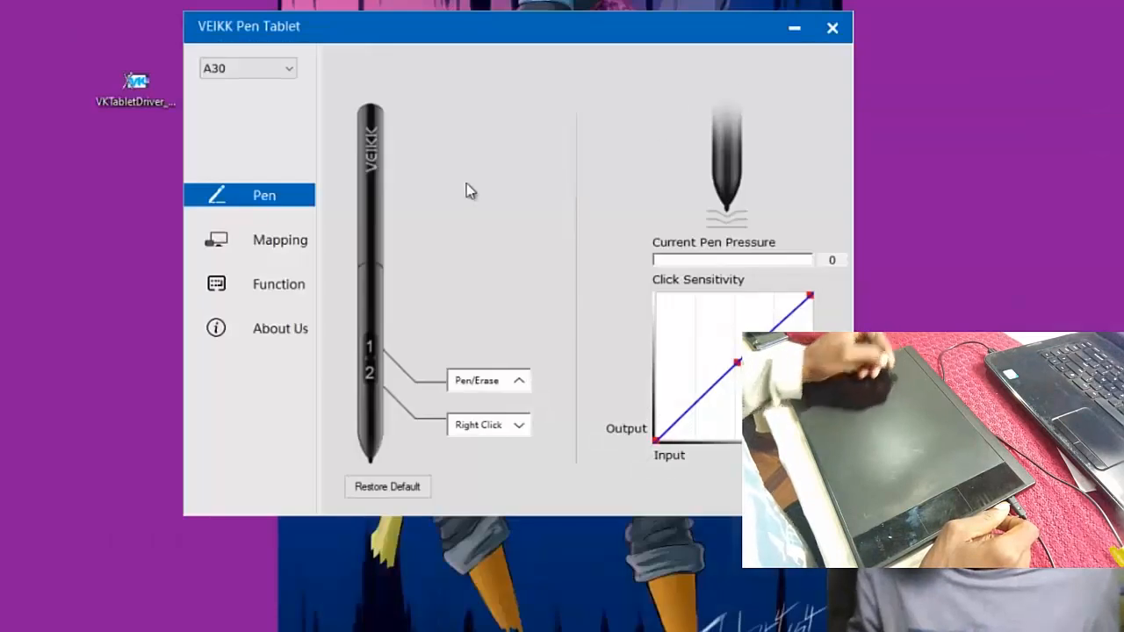
- In the VEIKK Pen Tablet settings, bend the click sensitivity curve upward, return its midpoint to the diagonal, and close the window
click(737, 364)
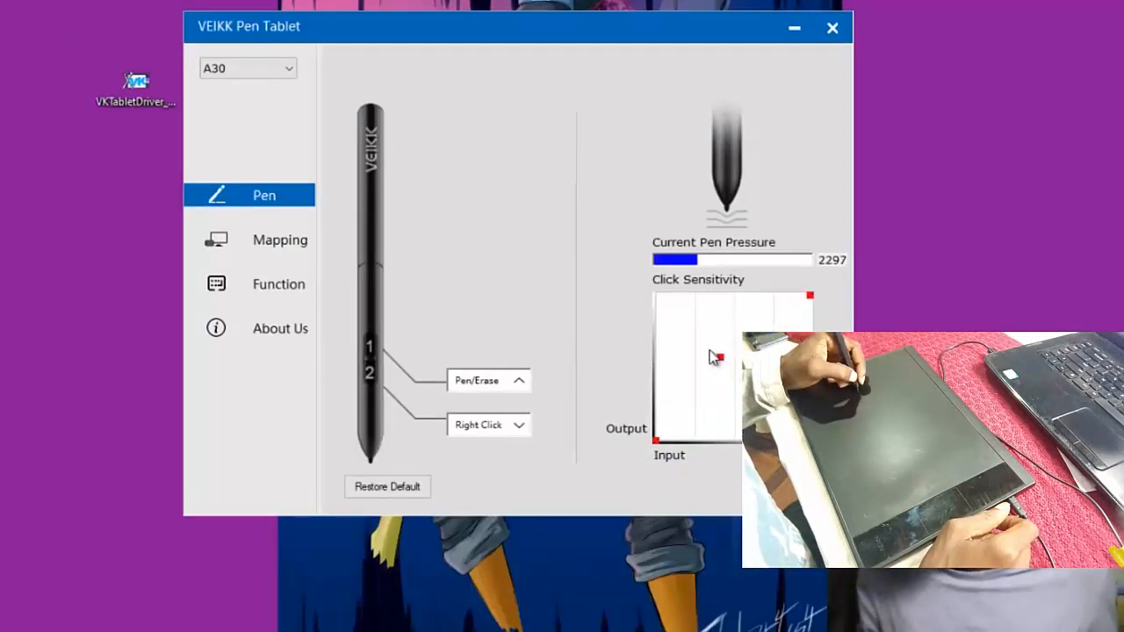
drag(712, 353, 693, 327)
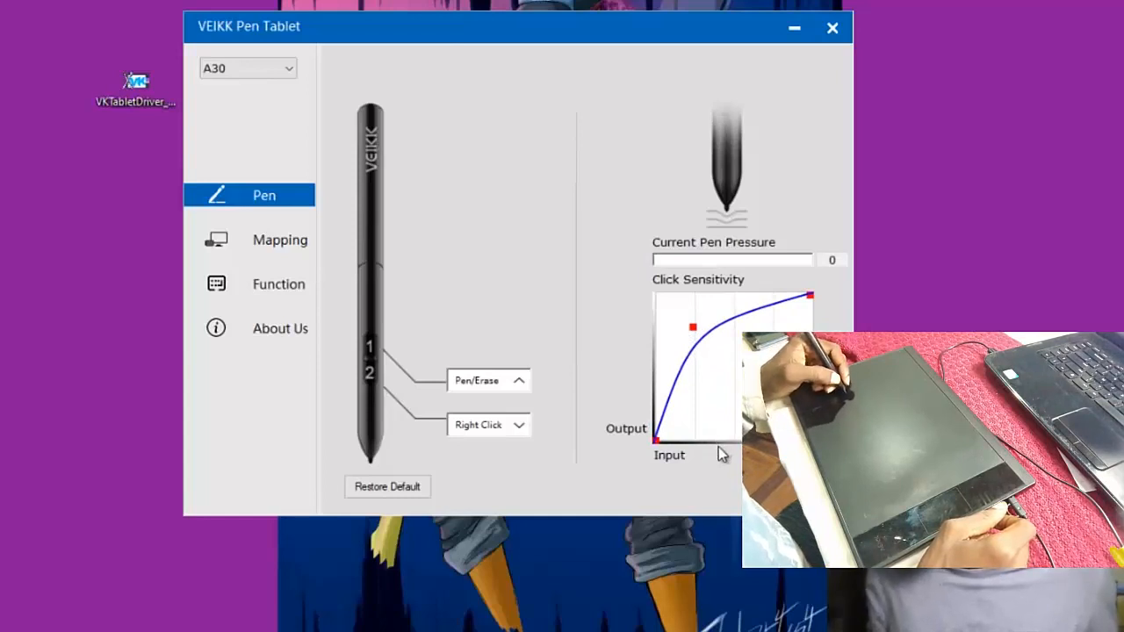
drag(694, 328, 740, 358)
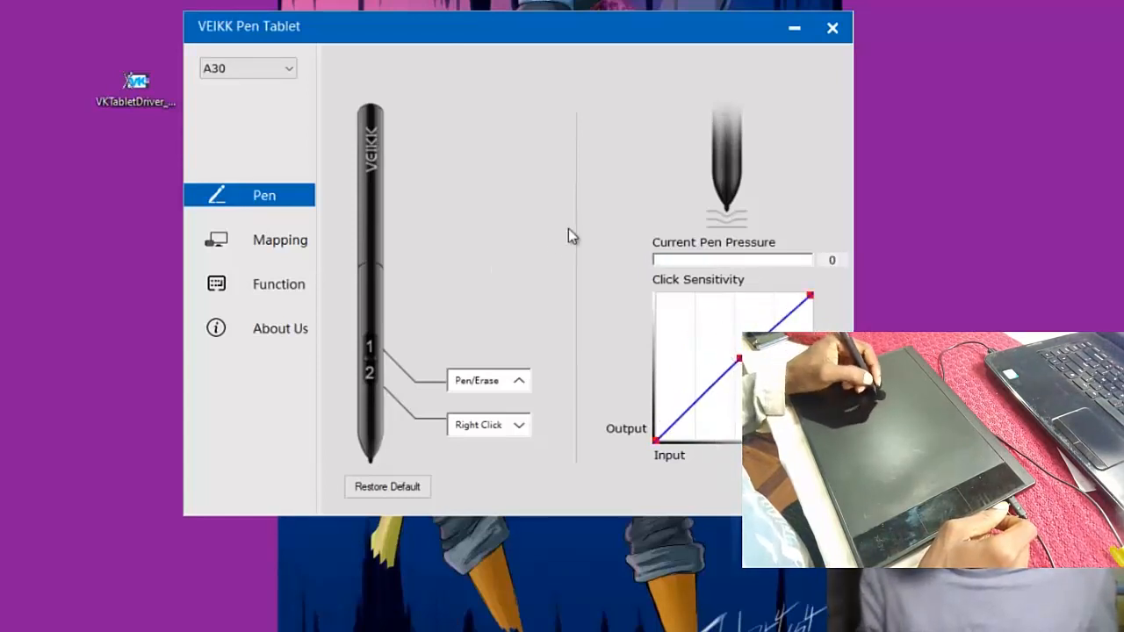
click(833, 29)
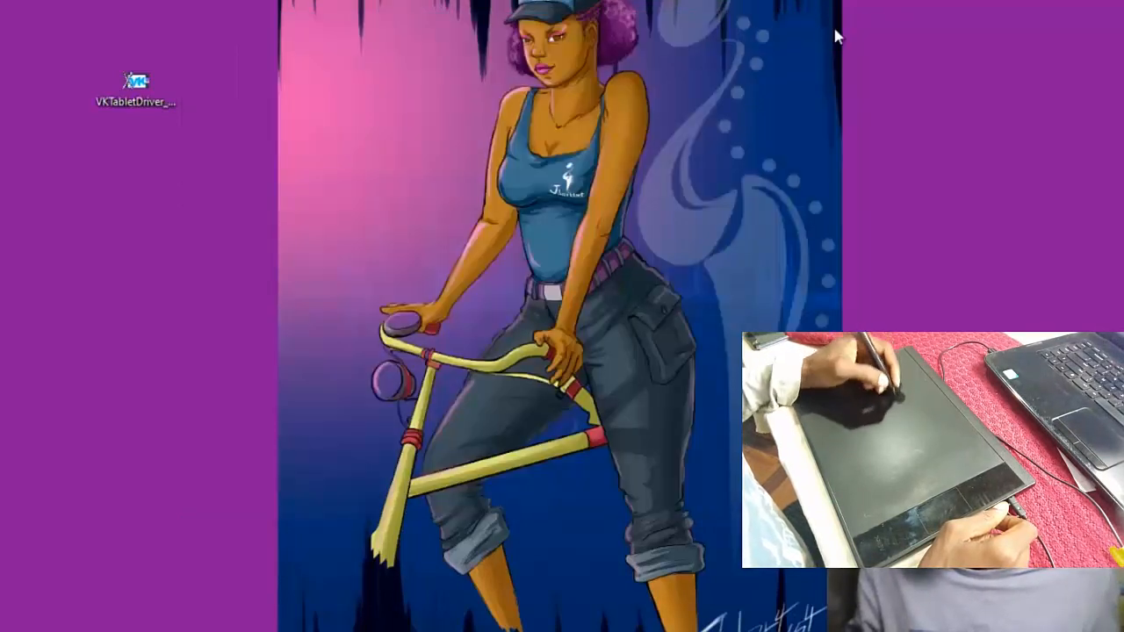